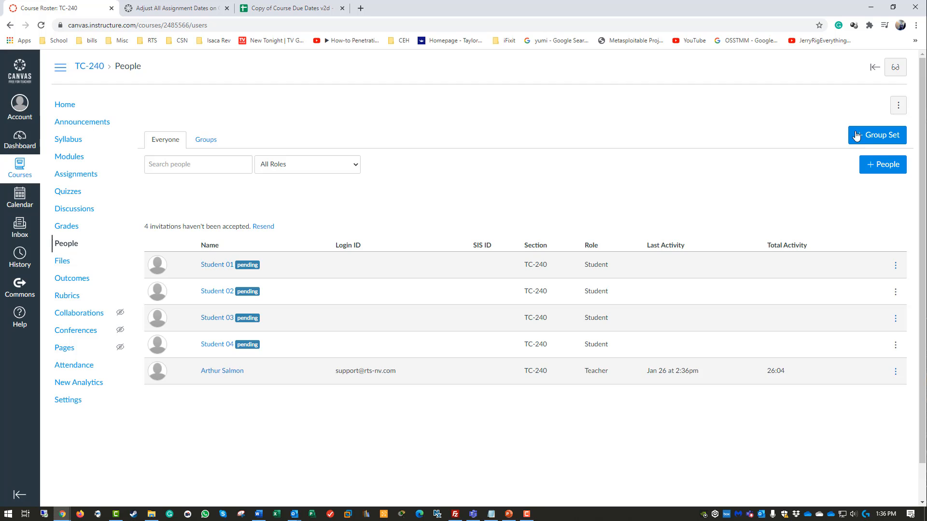
- Create a student group set named Group 01, leaving its groups to be created separately
left_click(856, 136)
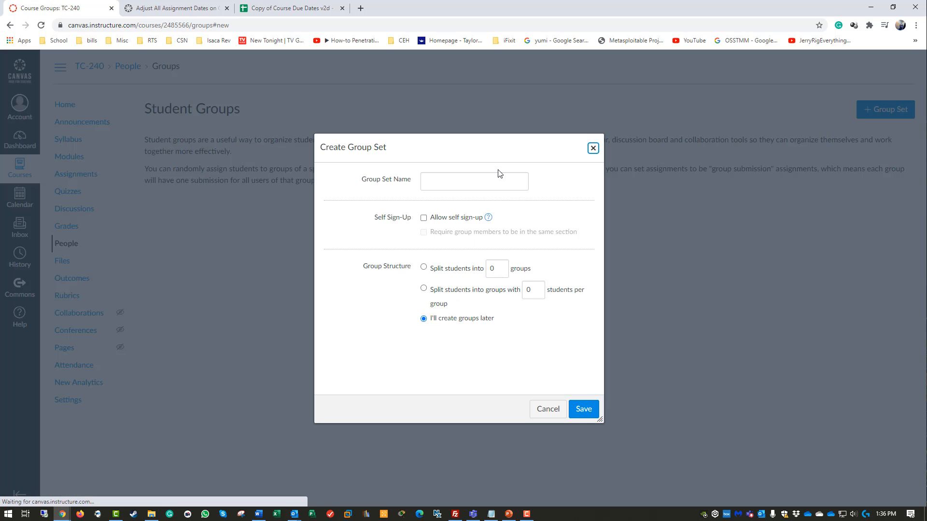
left_click(460, 179)
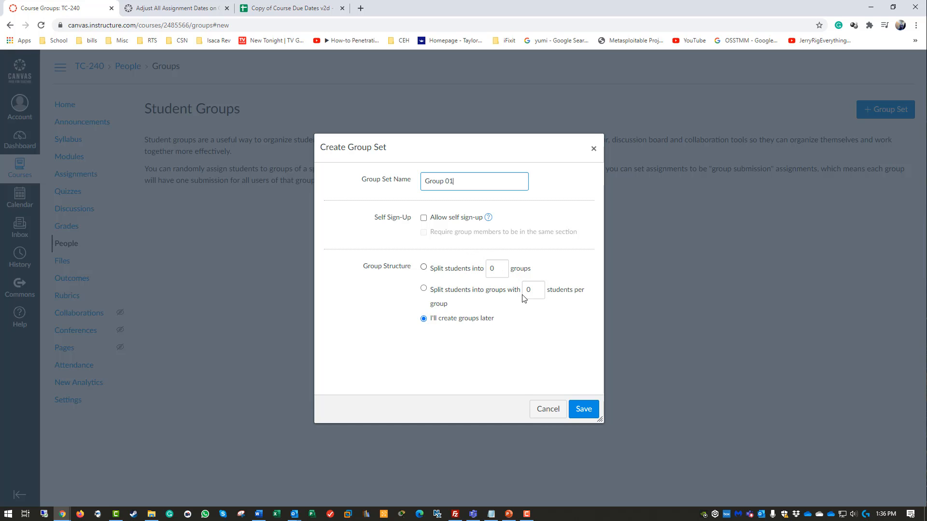
left_click(591, 407)
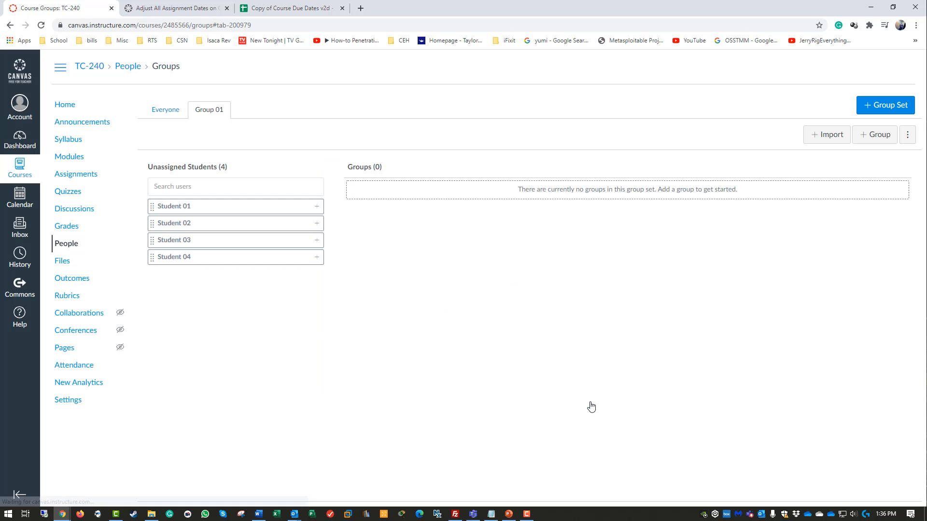
- Create a second student group set named Group 02
left_click(881, 110)
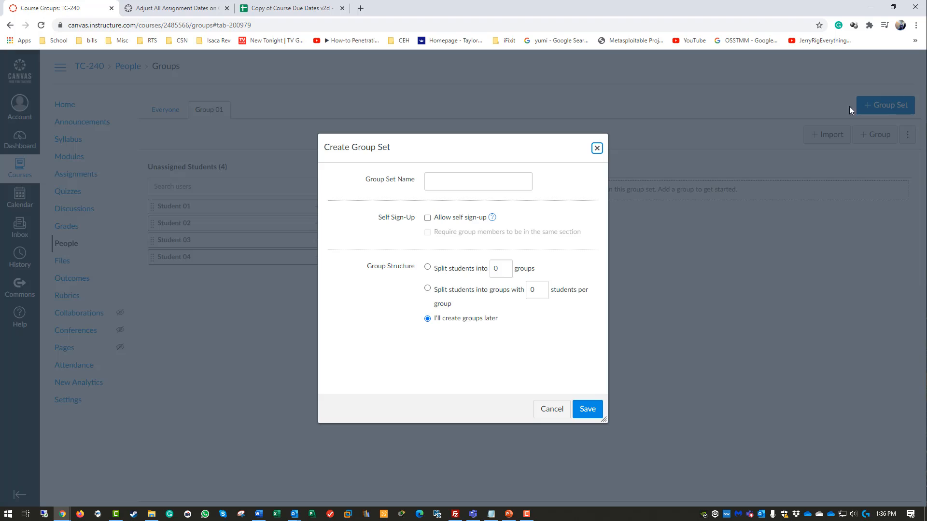
left_click(442, 187)
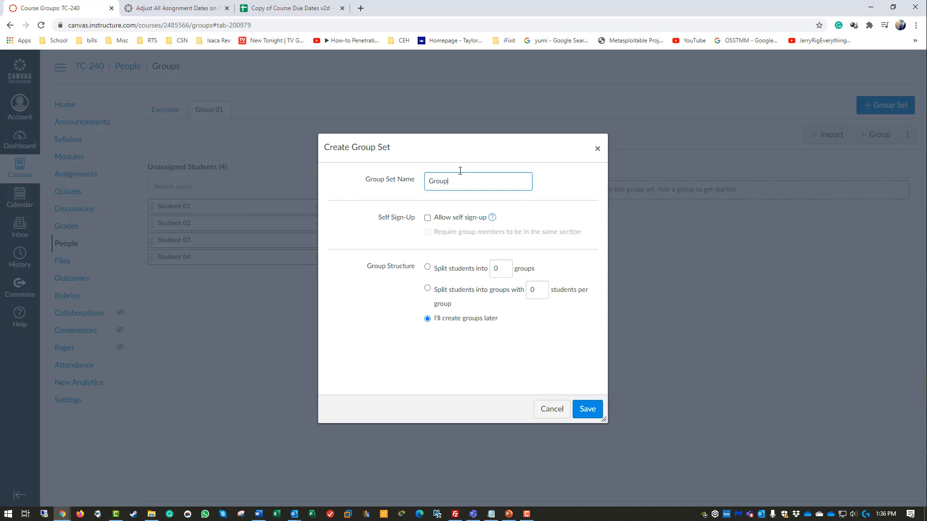
type("Group 02")
left_click(591, 408)
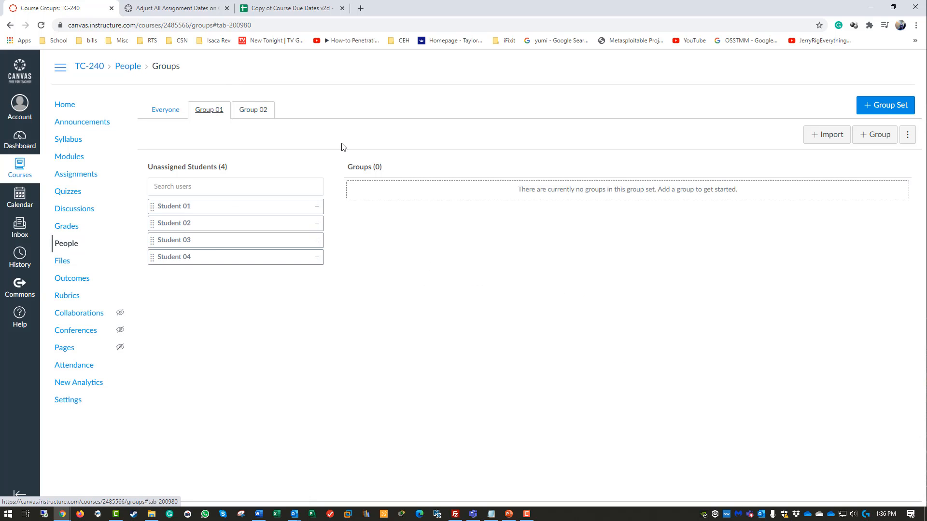
- Add a group named Group 01 to the Group 01 group set
left_click(864, 134)
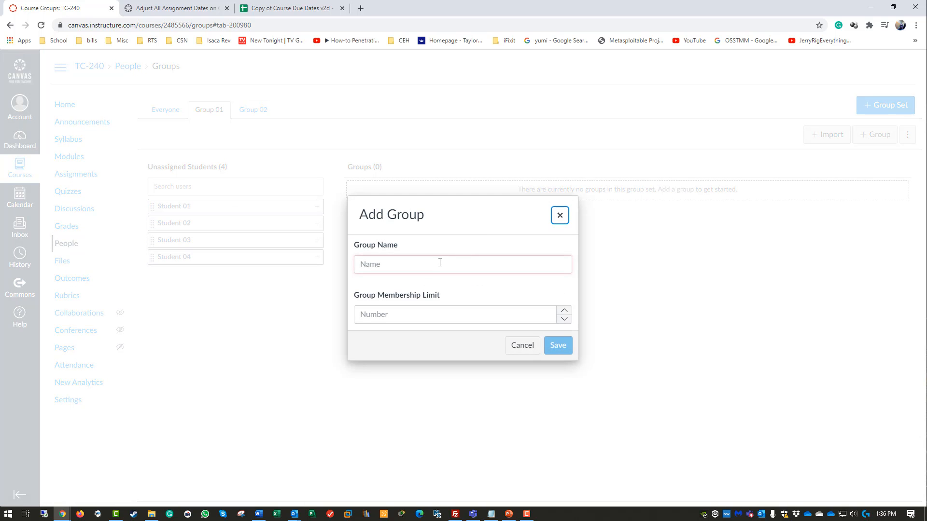
left_click(430, 264)
type("Group 01")
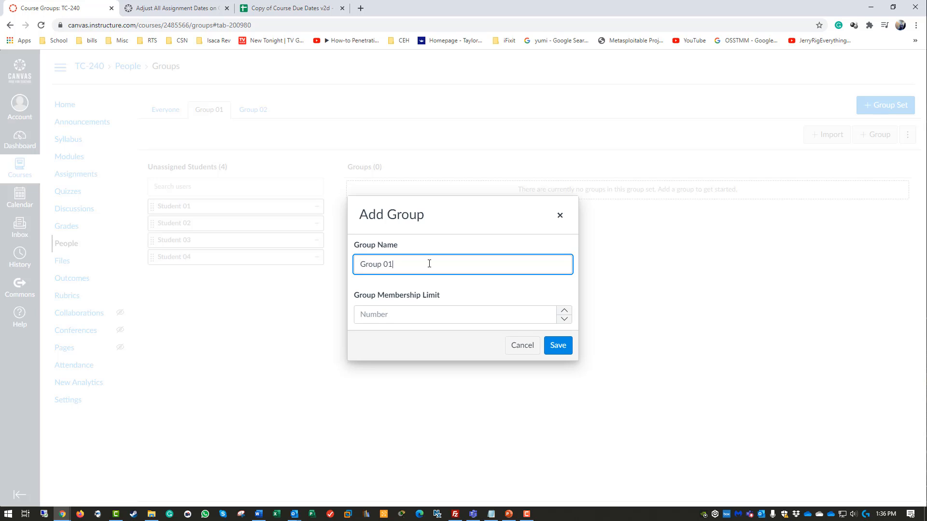
left_click(555, 345)
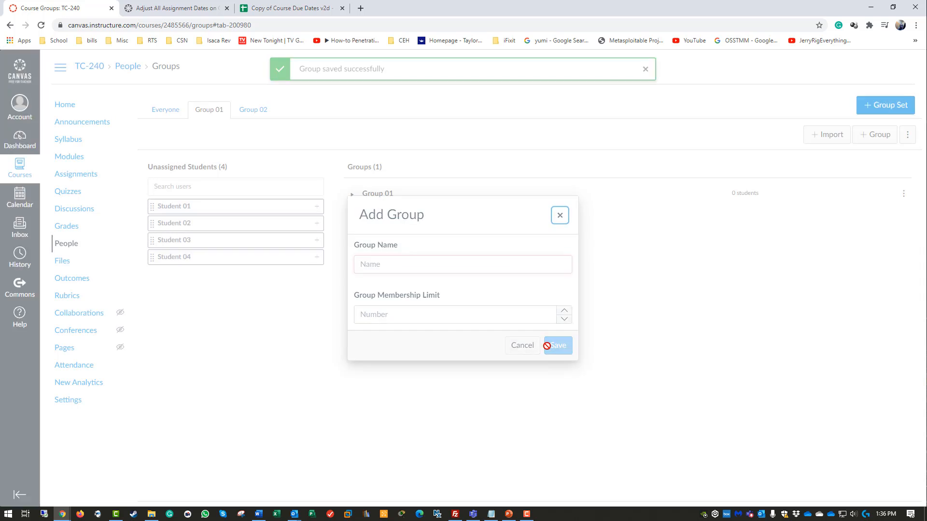
- Add a group named Group 02 to the Group 02 group set
left_click(254, 110)
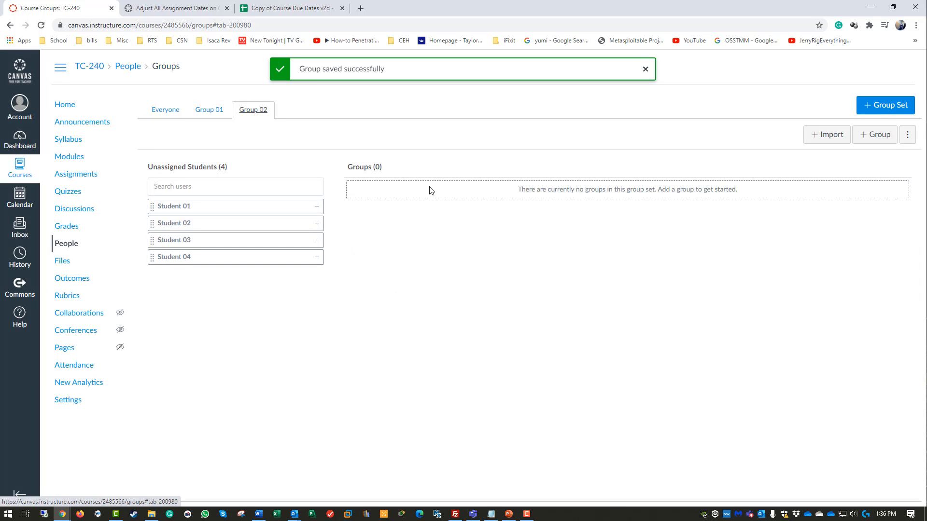
left_click(893, 143)
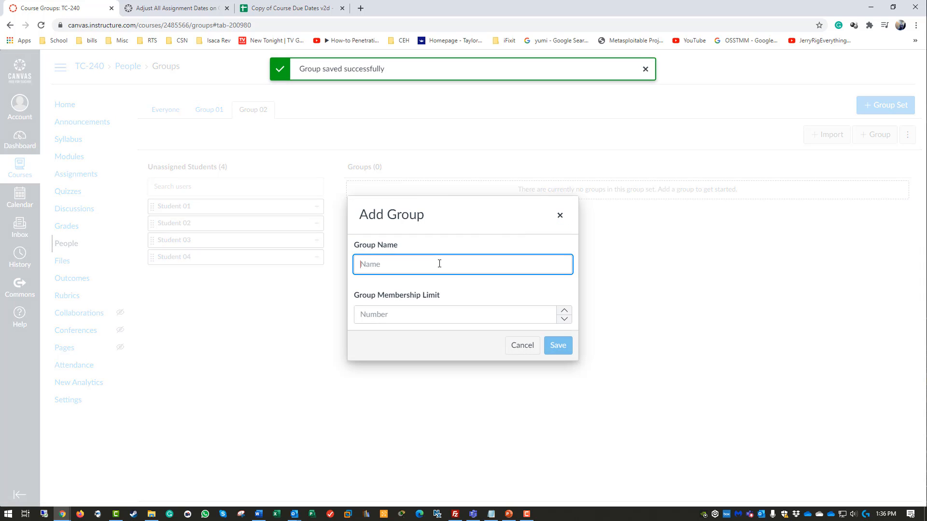
type("Group 02")
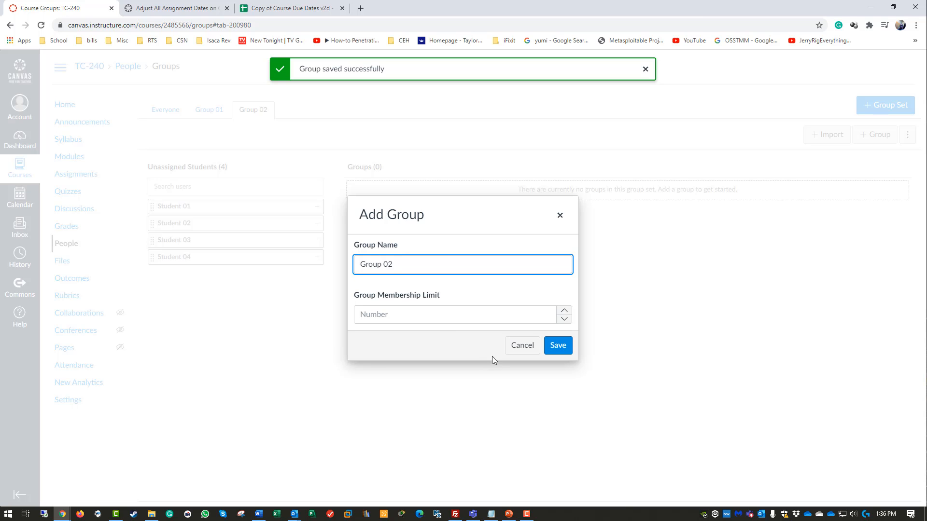
left_click(559, 345)
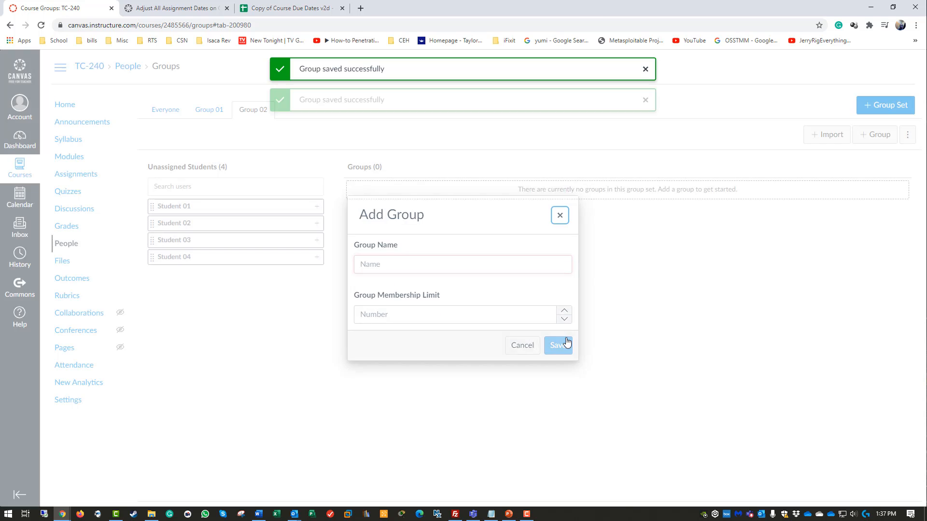
- In the Group 01 set, assign Student 01 and Student 03 to Group 01 and expand the group's member list
left_click(200, 111)
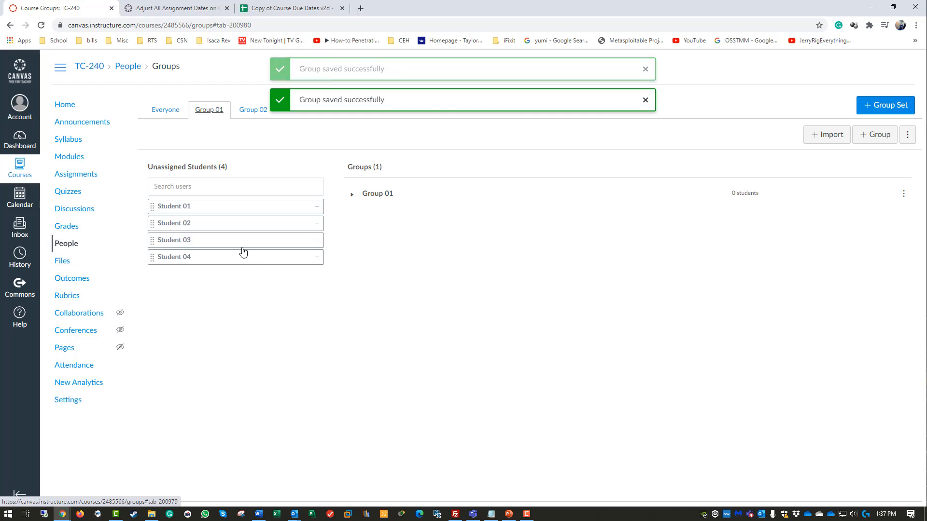
left_click_drag(185, 208, 362, 187)
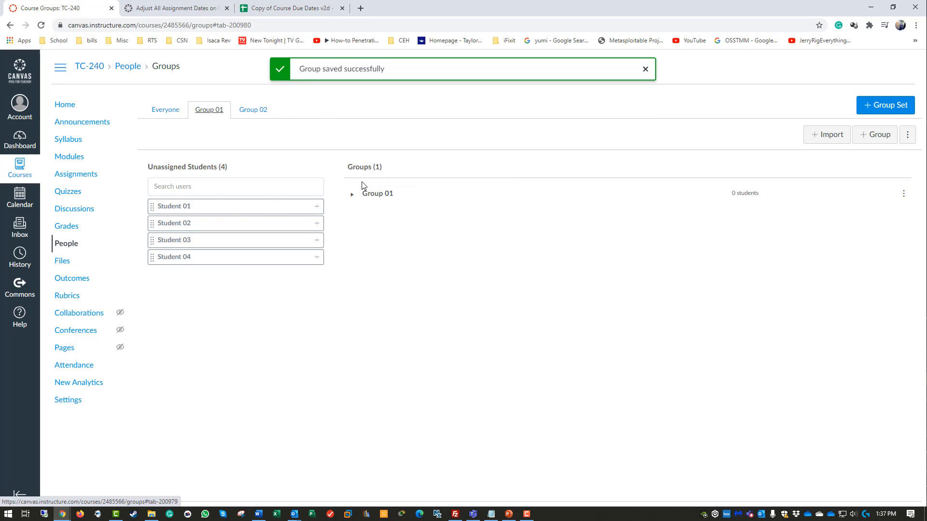
left_click_drag(259, 206, 436, 193)
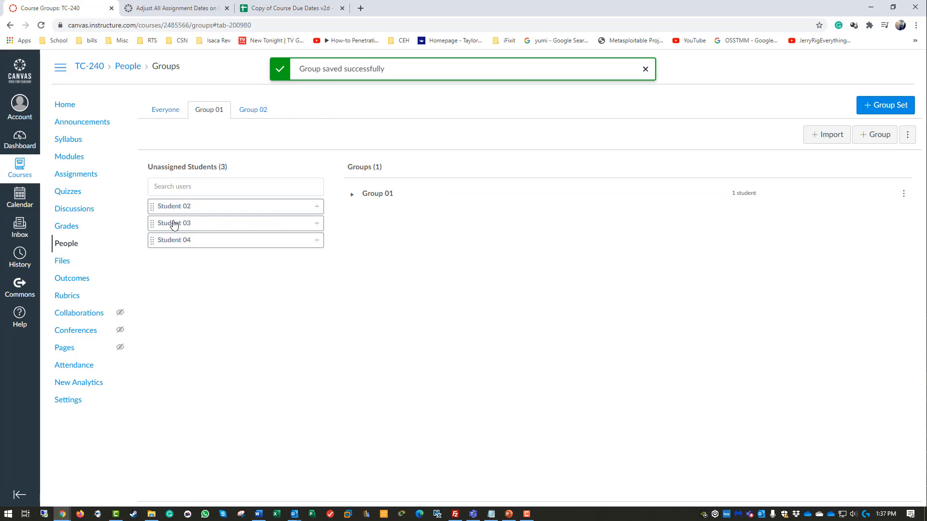
left_click_drag(174, 223, 357, 204)
left_click(353, 197)
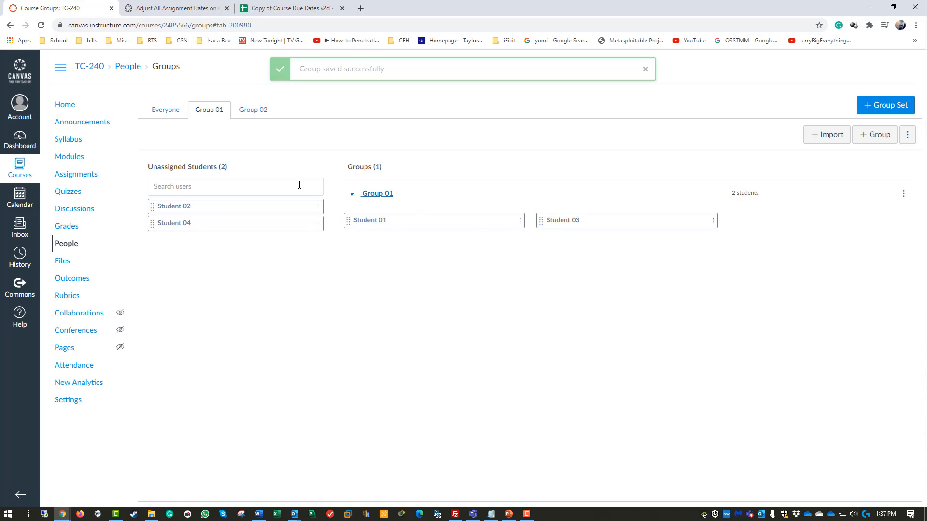
- In the Group 02 set, assign Student 02 and Student 04 to Group 02 and expand the group's member list
left_click(255, 109)
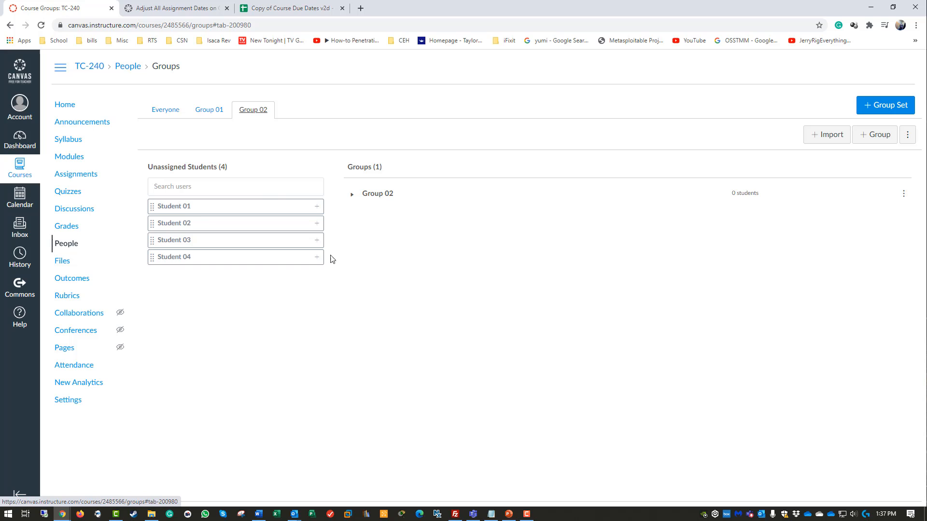
left_click_drag(193, 223, 371, 198)
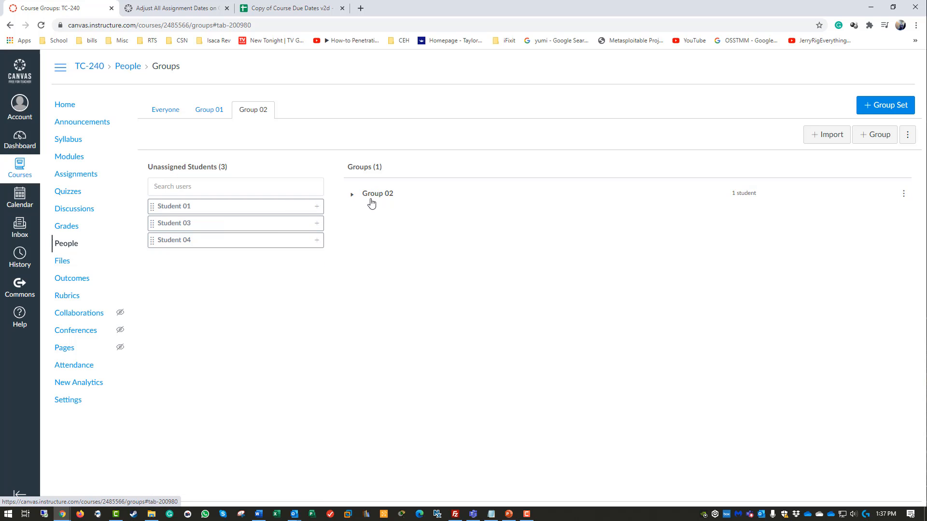
left_click_drag(235, 245, 370, 196)
left_click(352, 195)
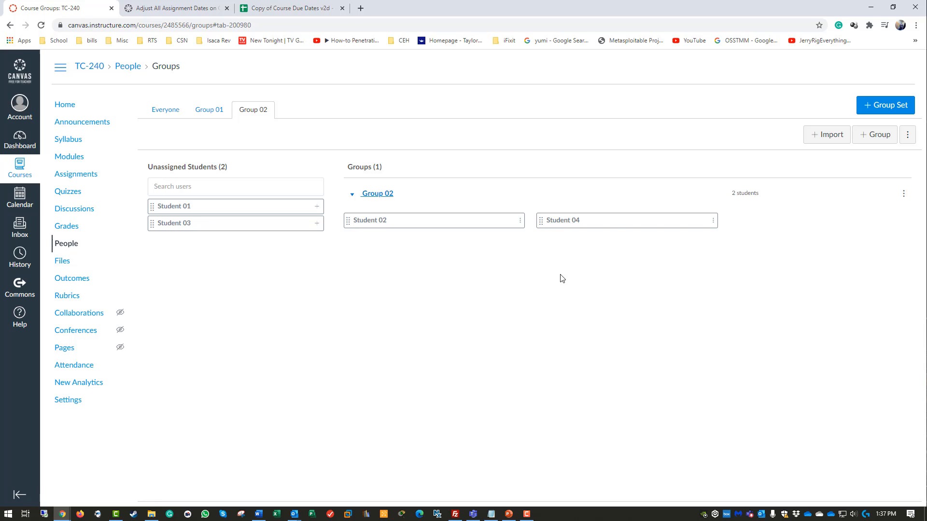
- Open Discussion 01 - Topic 1 from the course's Week 1 - Device Configuration module for editing
left_click(59, 155)
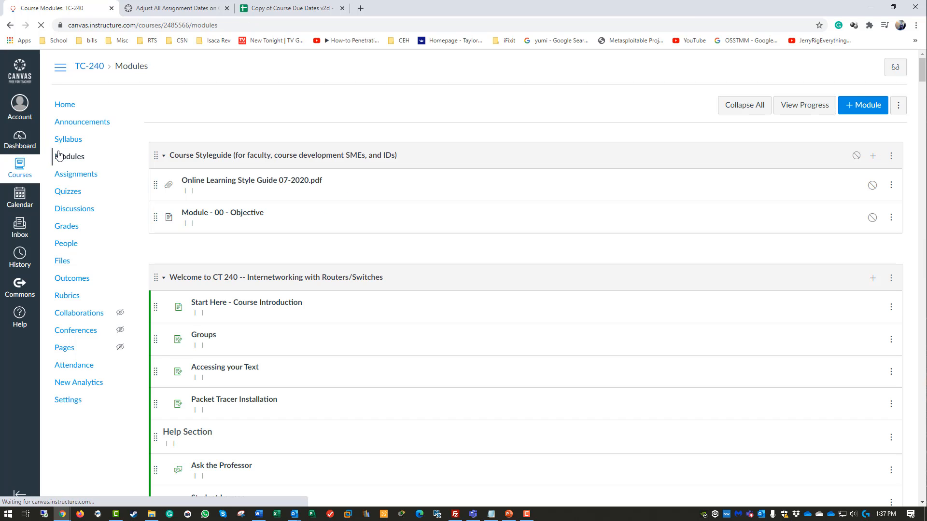
left_click(162, 278)
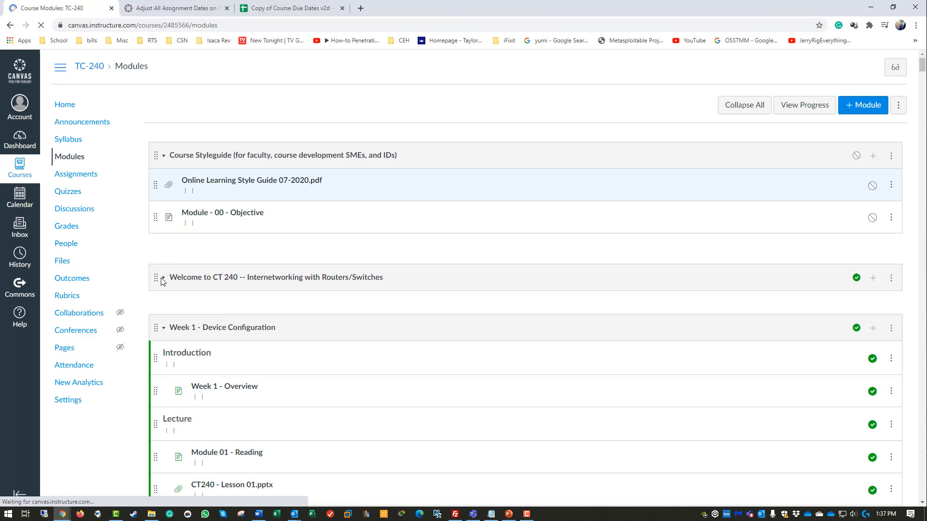
scroll(169, 298, "down", 5)
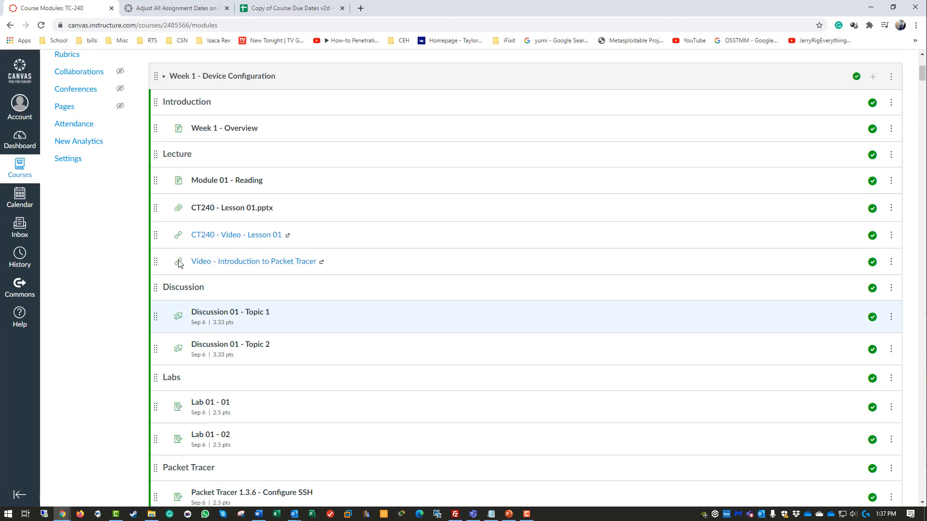
scroll(221, 314, "down", 3)
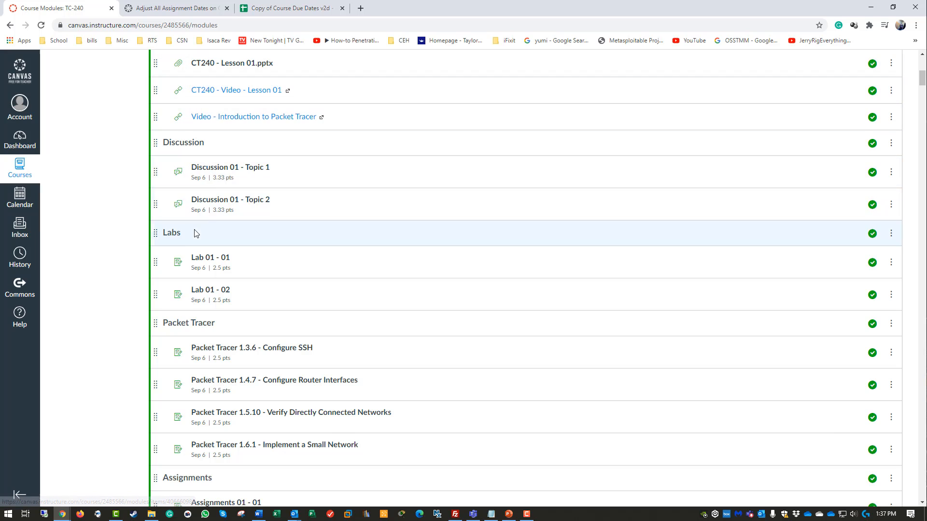
left_click(214, 169)
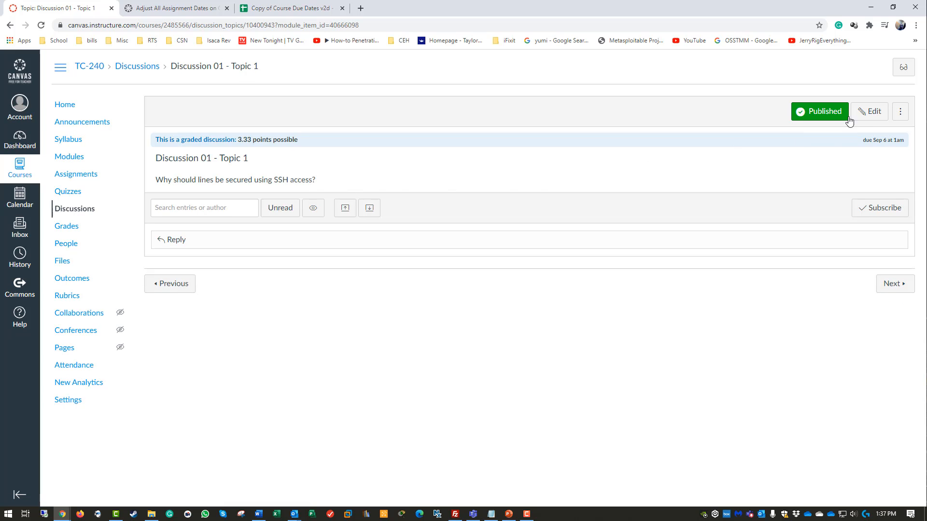
left_click(868, 111)
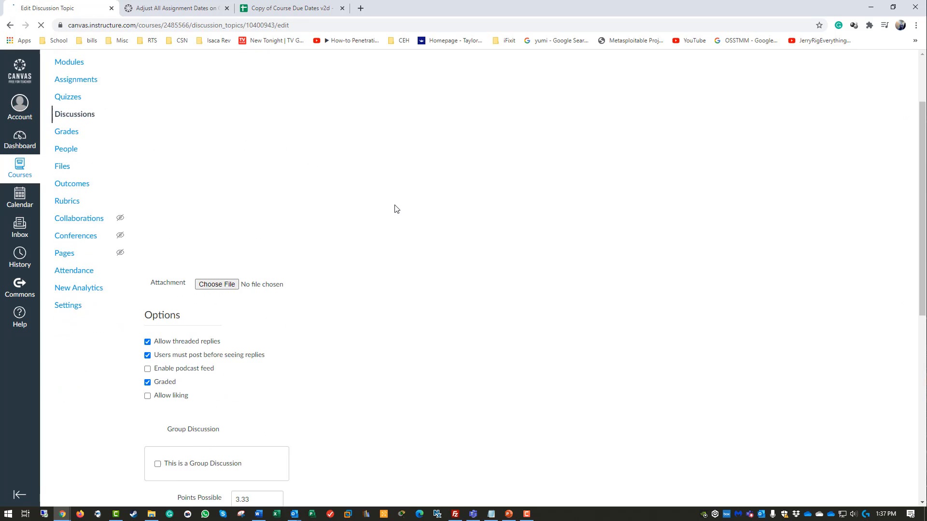
- Make Discussion 01 - Topic 1 a group discussion using the Group 01 group set
scroll(395, 207, "down", 4)
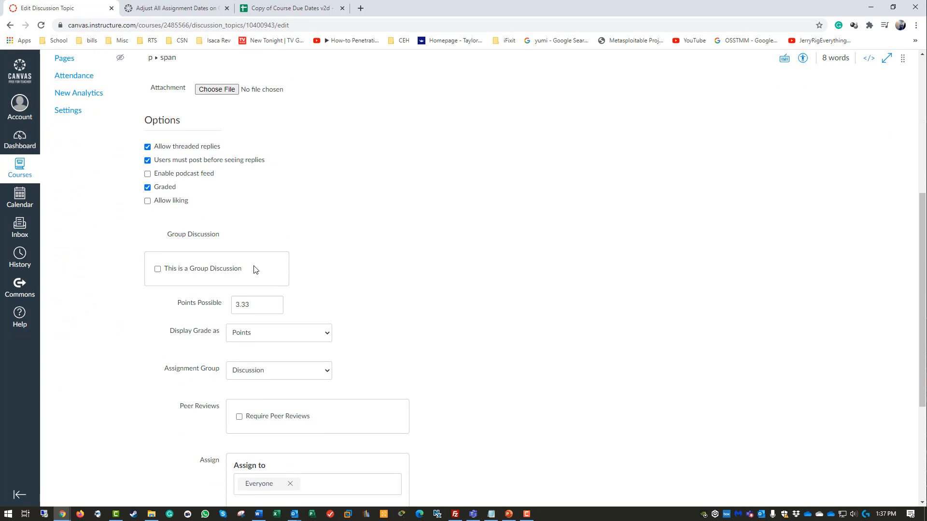
left_click(223, 273)
left_click(225, 308)
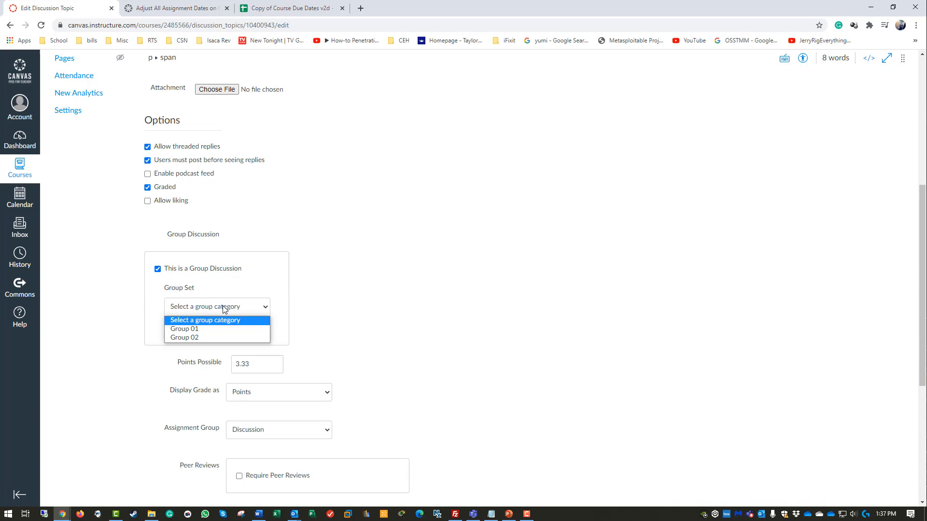
left_click(224, 331)
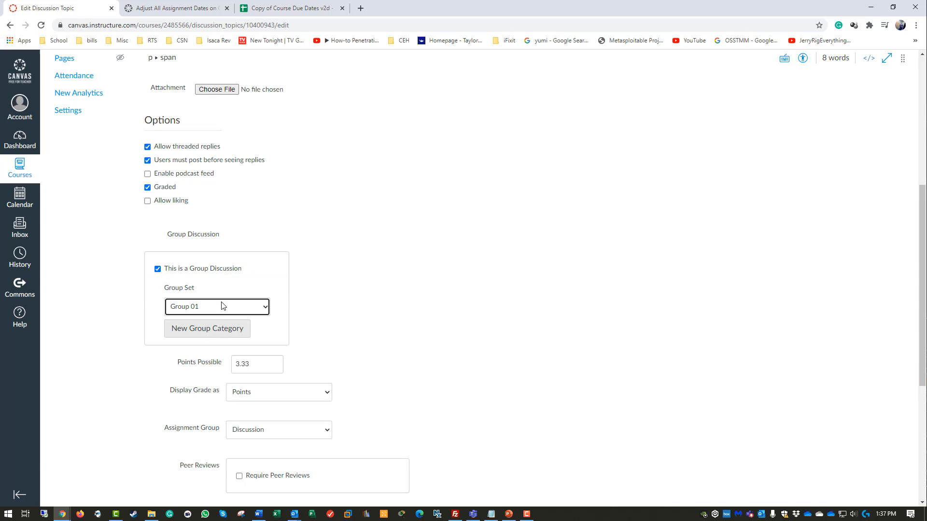
- Assign Discussion 01 - Topic 1 to Group 01 and save it without including the TC-240 section
scroll(223, 331, "down", 4)
left_click(290, 351)
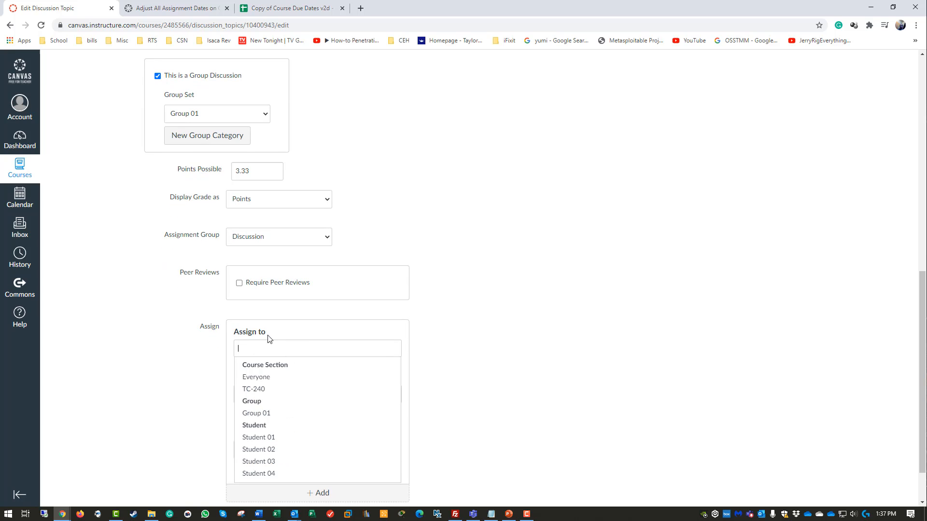
left_click(261, 413)
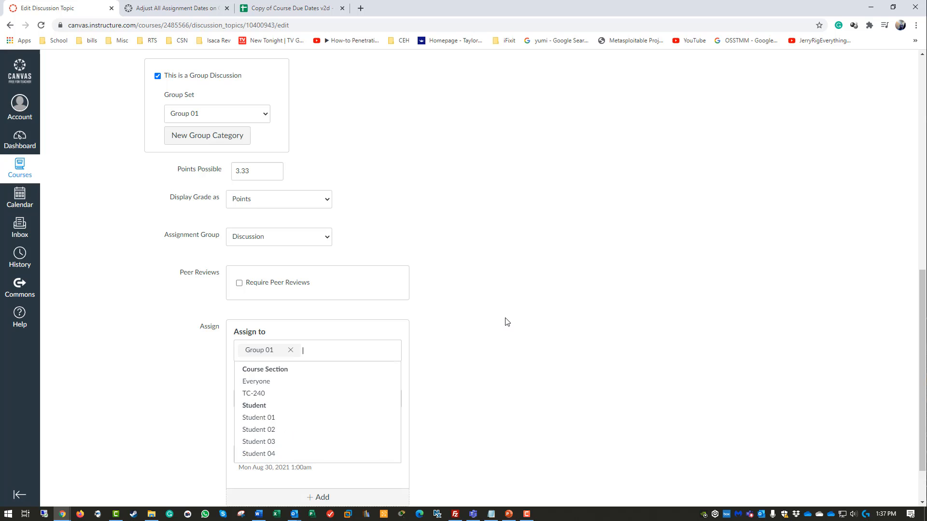
scroll(531, 304, "down", 2)
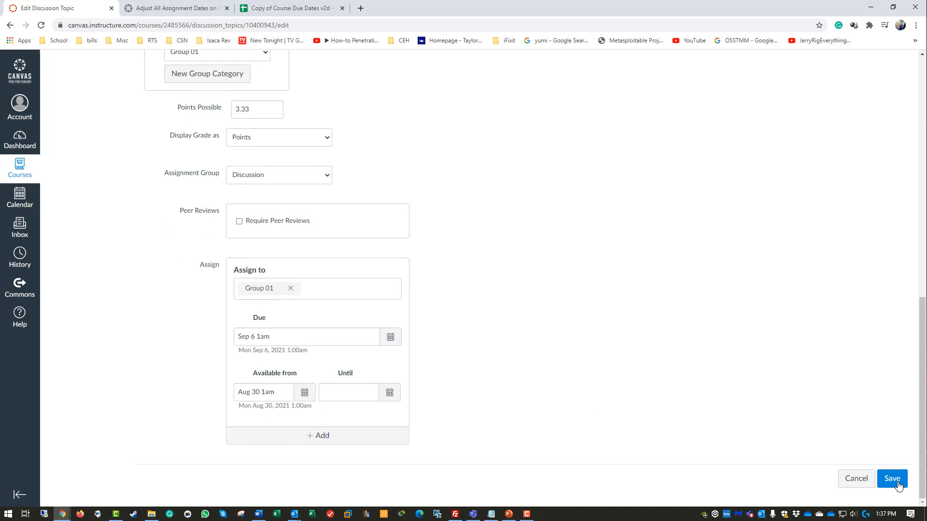
left_click(892, 479)
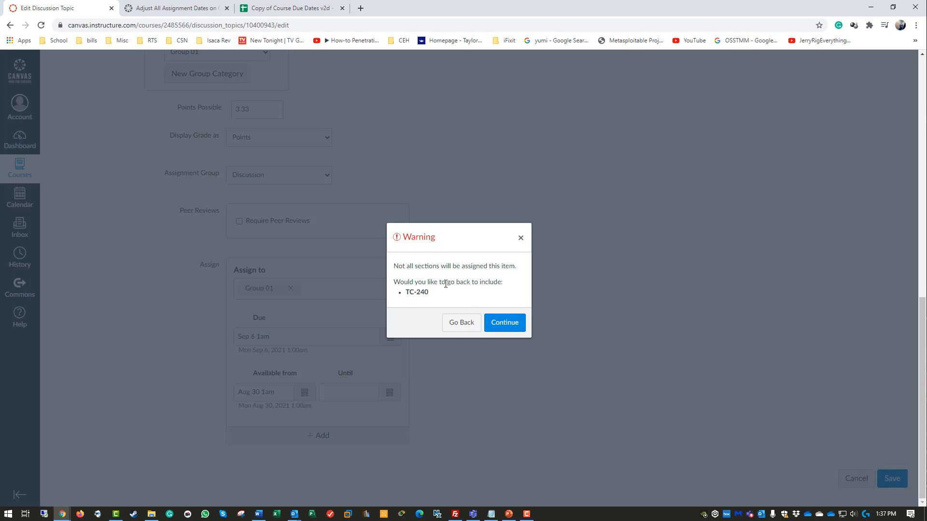
left_click(495, 320)
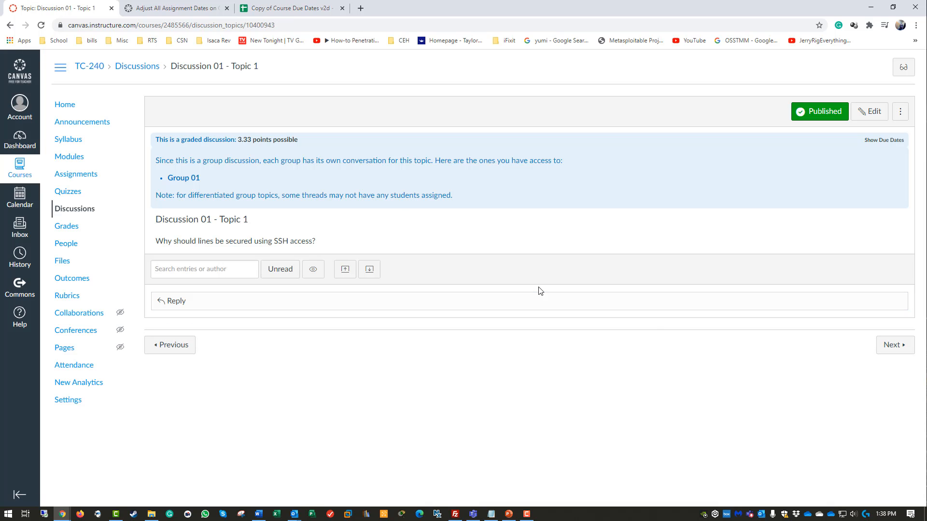
- Edit Discussion 01 - Topic 2, making it a group discussion that uses the Group 02 group set
left_click(897, 346)
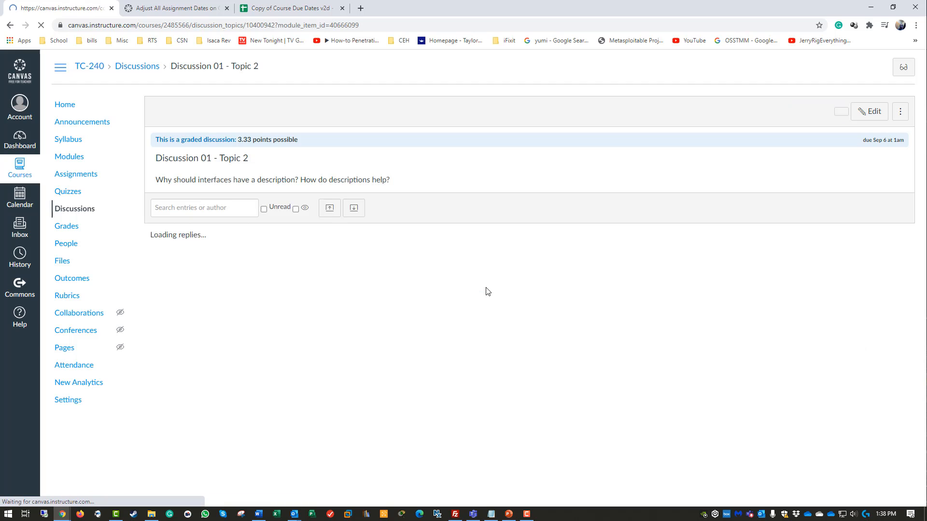
left_click(868, 115)
scroll(280, 275, "down", 5)
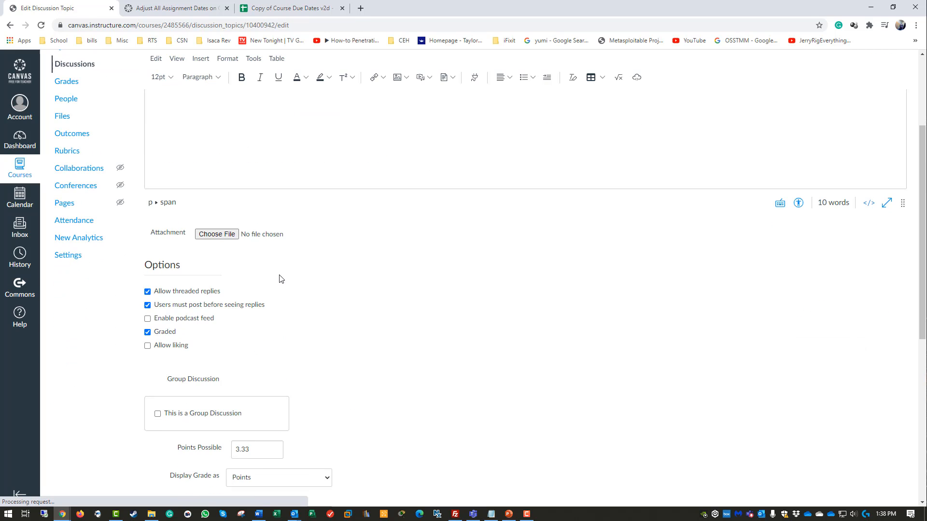
left_click(187, 317)
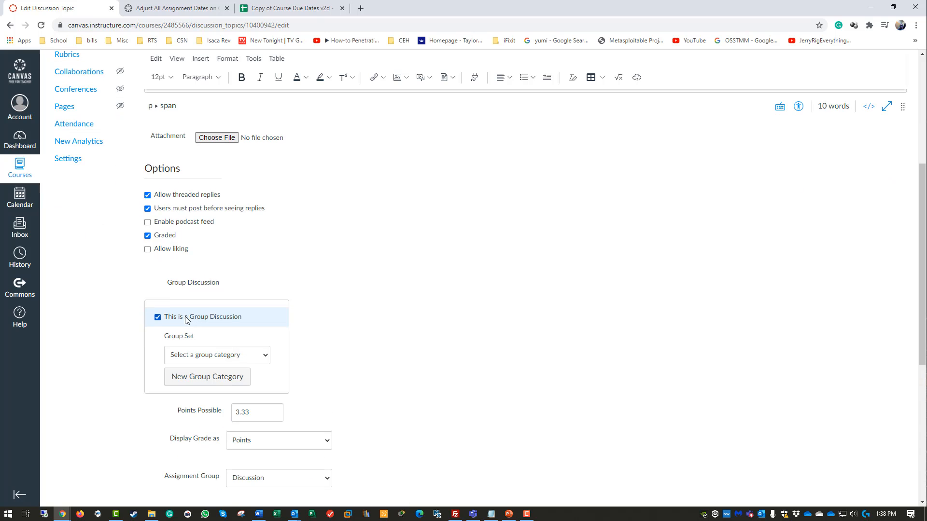
left_click(185, 357)
left_click(183, 385)
- Assign Discussion 01 - Topic 2 to Group 02 instead of Everyone and save it without including the TC-240 section
scroll(362, 309, "down", 4)
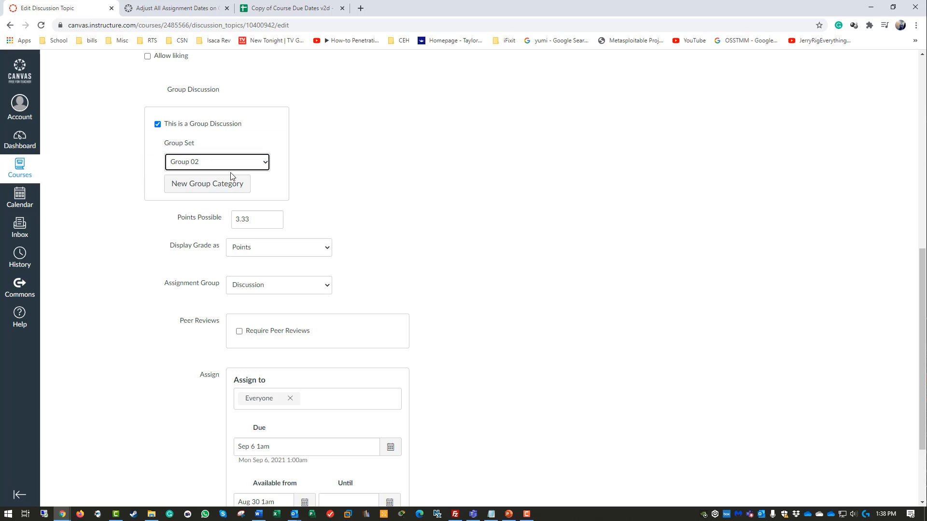
scroll(295, 289, "down", 2)
left_click(290, 301)
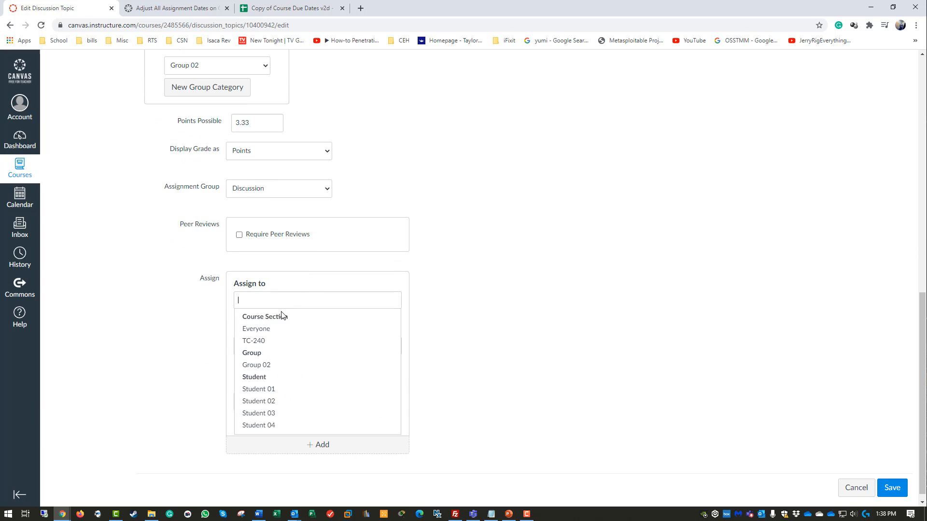
left_click(252, 365)
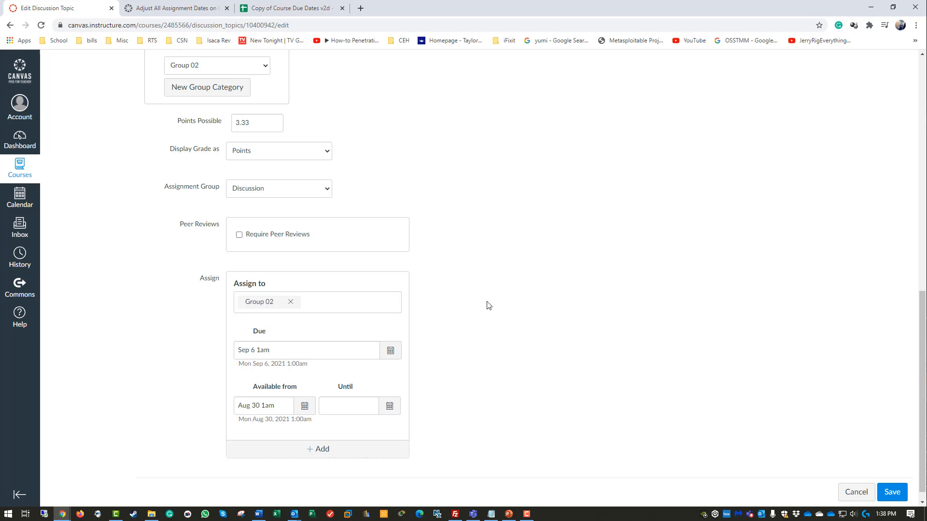
left_click(885, 493)
left_click(503, 324)
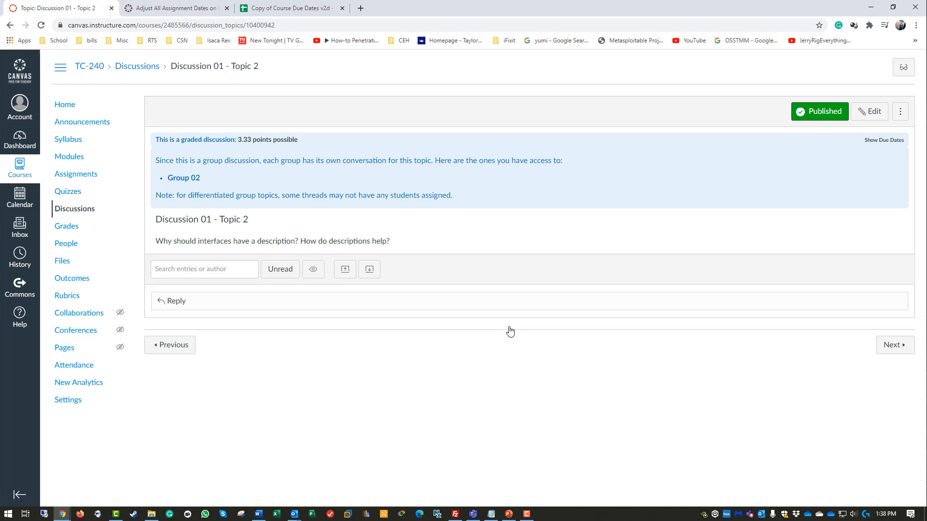
- Open the Lab 01 - 01 assignment from the course's Week 1 - Device Configuration module for editing
left_click(68, 156)
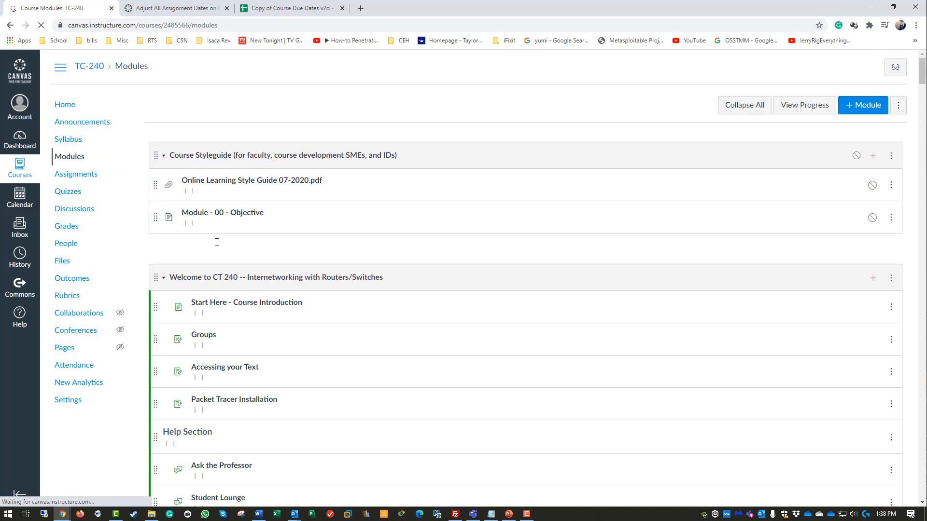
left_click(162, 277)
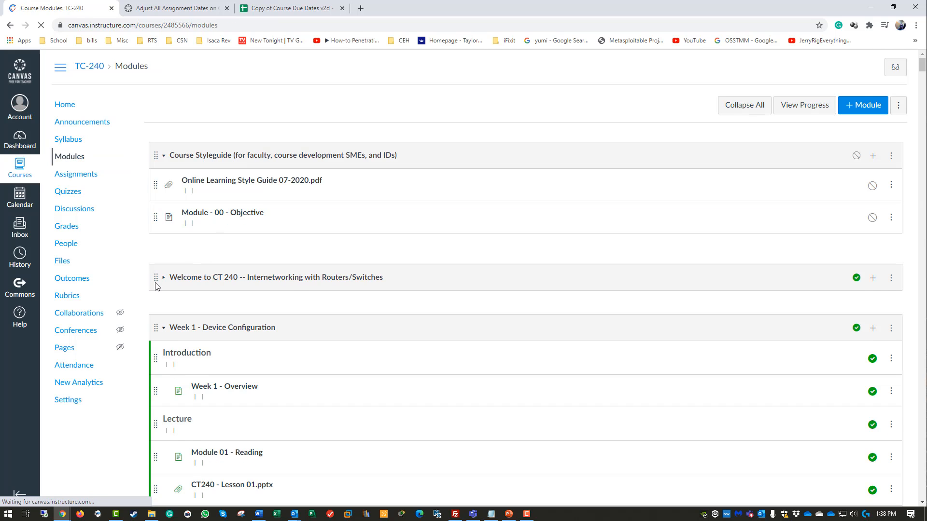
scroll(184, 298, "down", 4)
scroll(183, 298, "down", 3)
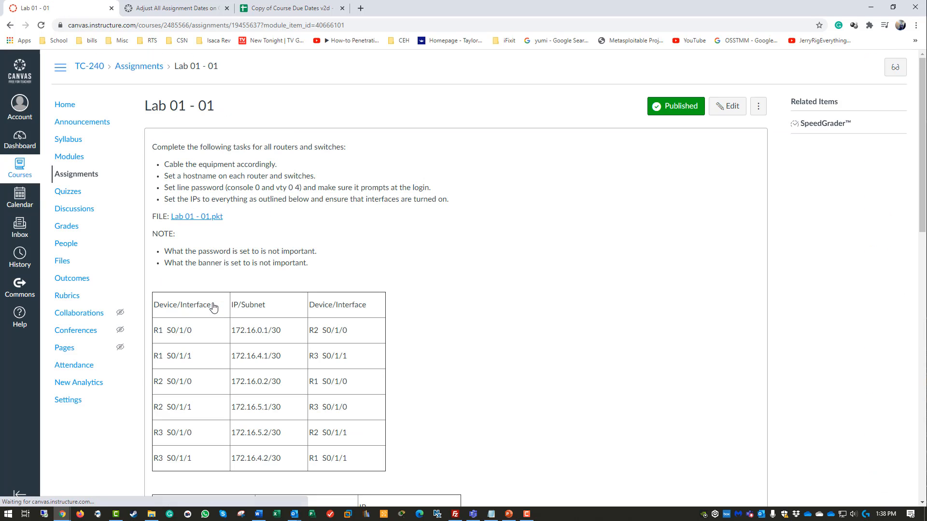
left_click(726, 107)
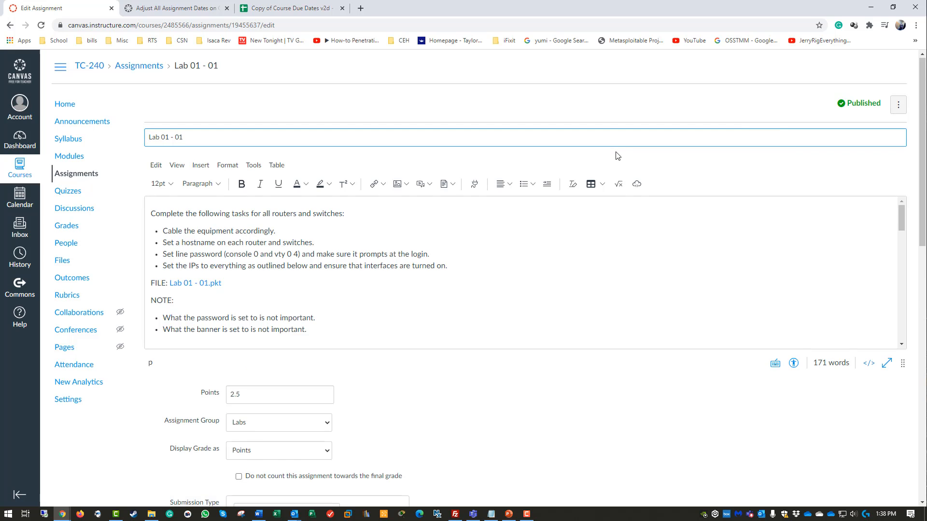
- Make Lab 01 - 01 a group assignment with grades assigned to each student individually, using the Group 01 group set
scroll(530, 166, "down", 6)
scroll(222, 249, "down", 5)
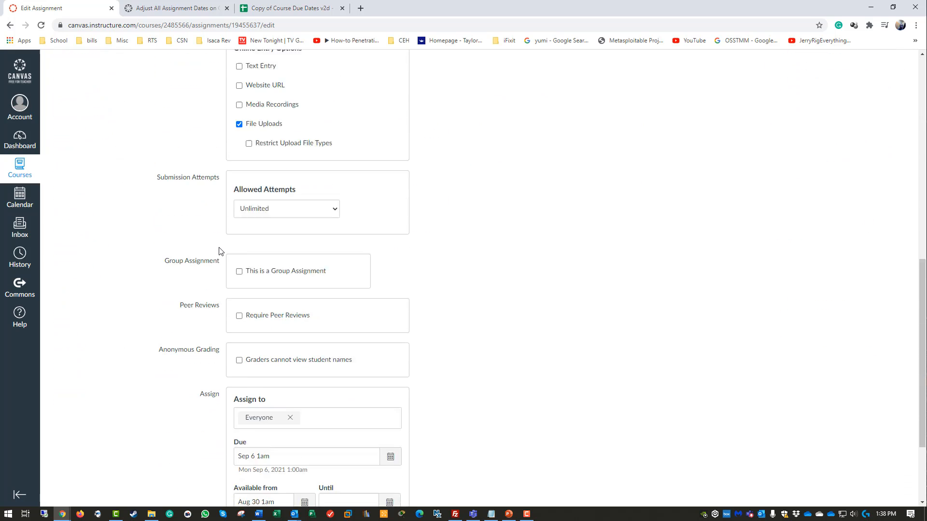
left_click(265, 230)
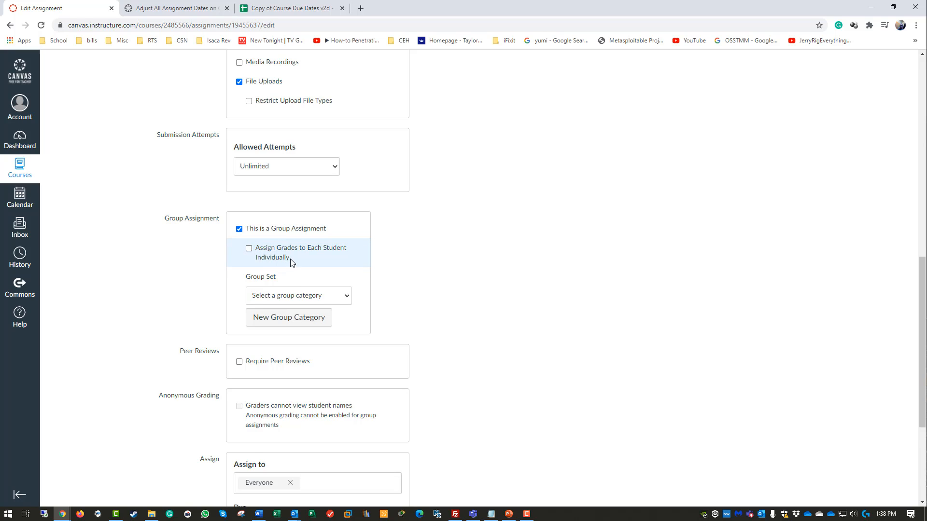
left_click(249, 249)
left_click(264, 294)
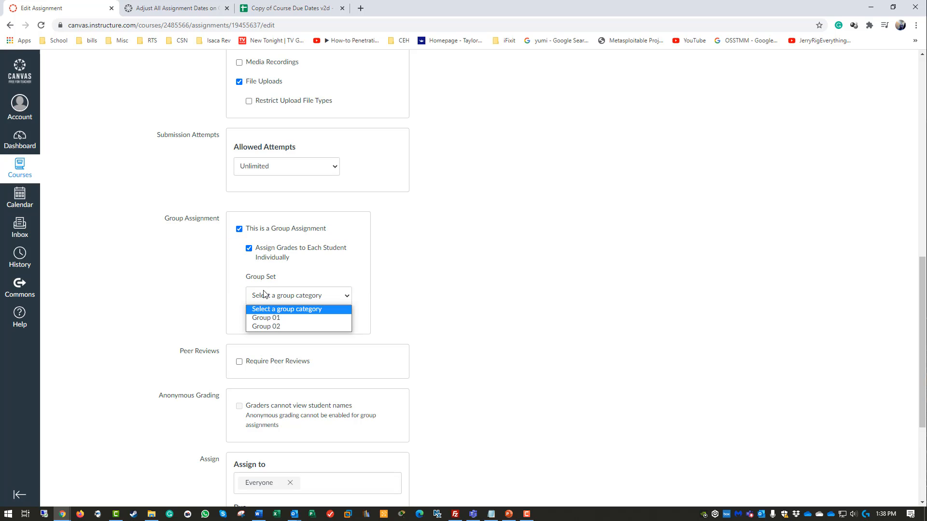
left_click(265, 319)
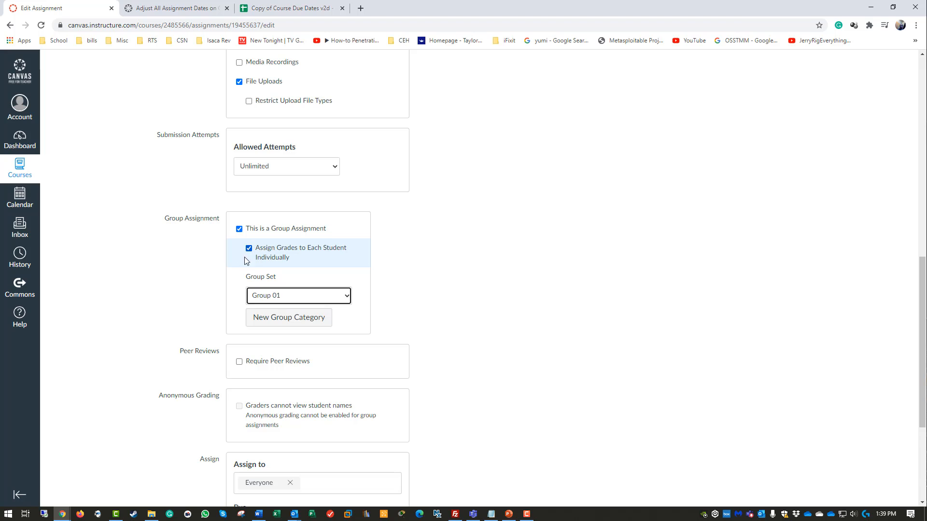
- Assign Lab 01 - 01 to Group 01 instead of Everyone and save it without including the TC-240 section
scroll(247, 257, "down", 4)
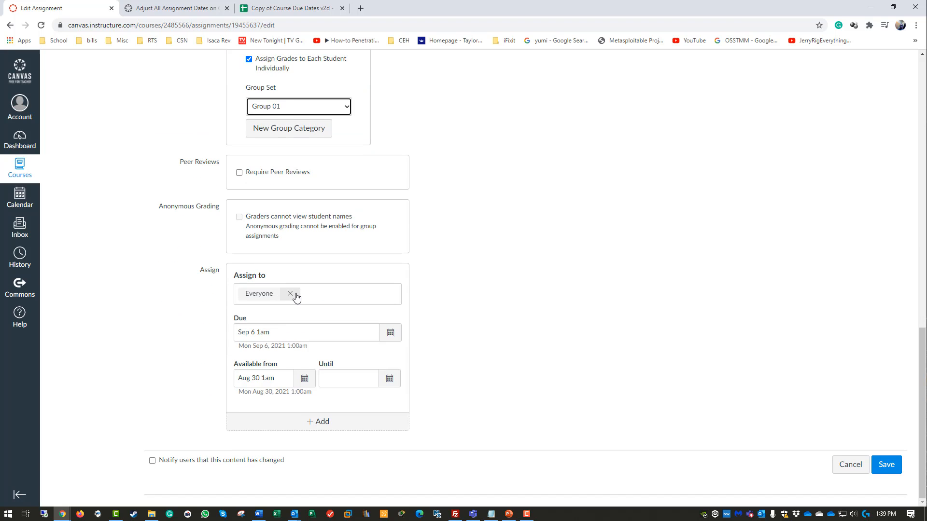
left_click(291, 296)
left_click(265, 357)
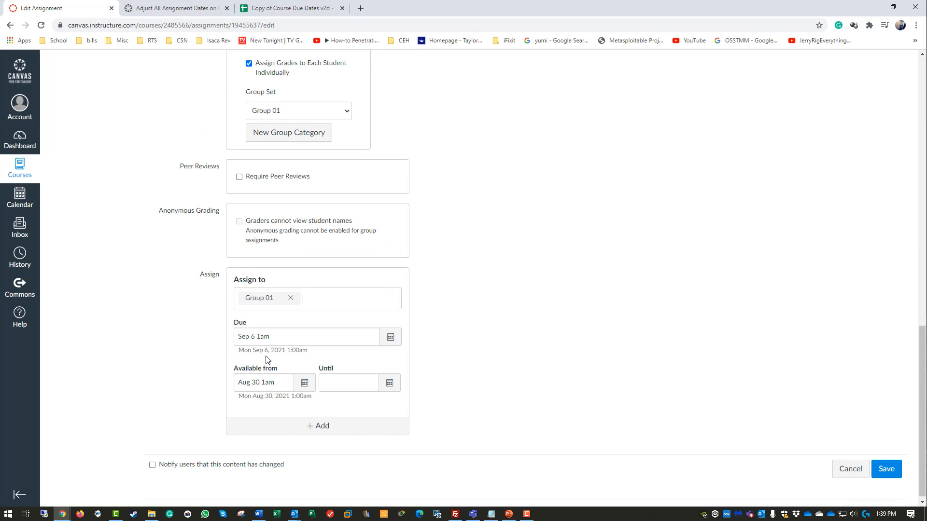
left_click(513, 319)
left_click(884, 467)
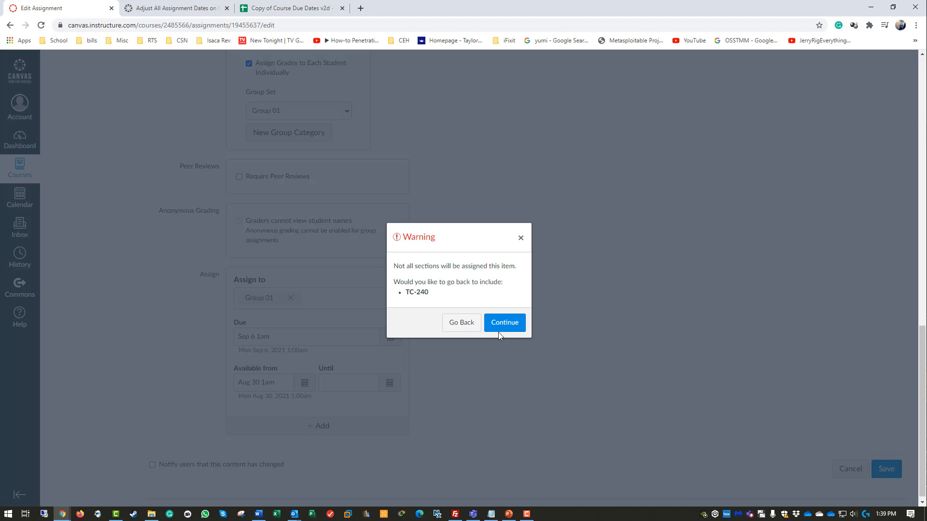
left_click(500, 324)
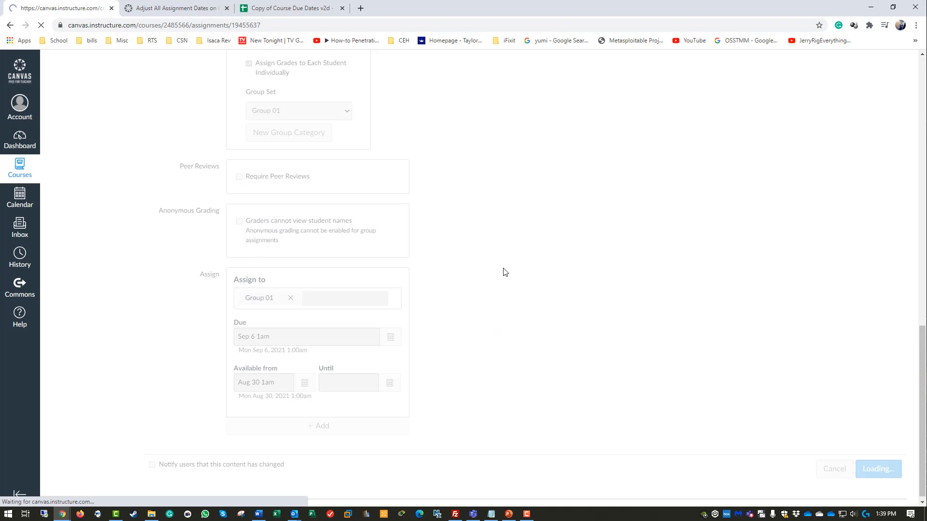
- Go on to the module's following assignment, Lab 01 - 02, and open it for editing
scroll(793, 208, "down", 15)
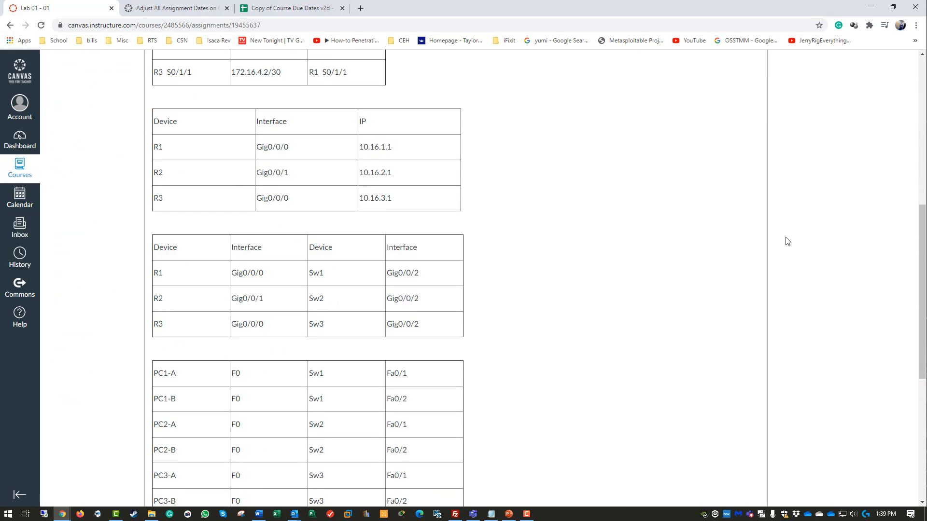
left_click(761, 482)
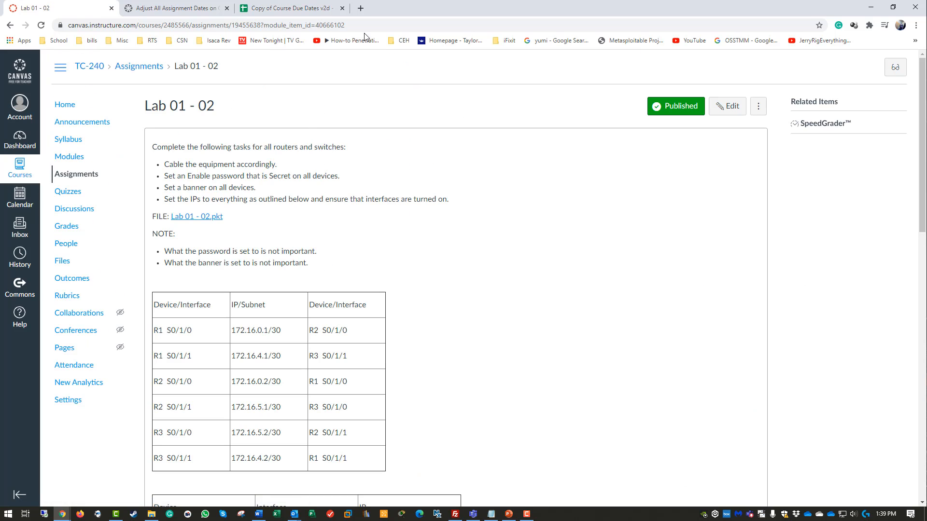
left_click(727, 106)
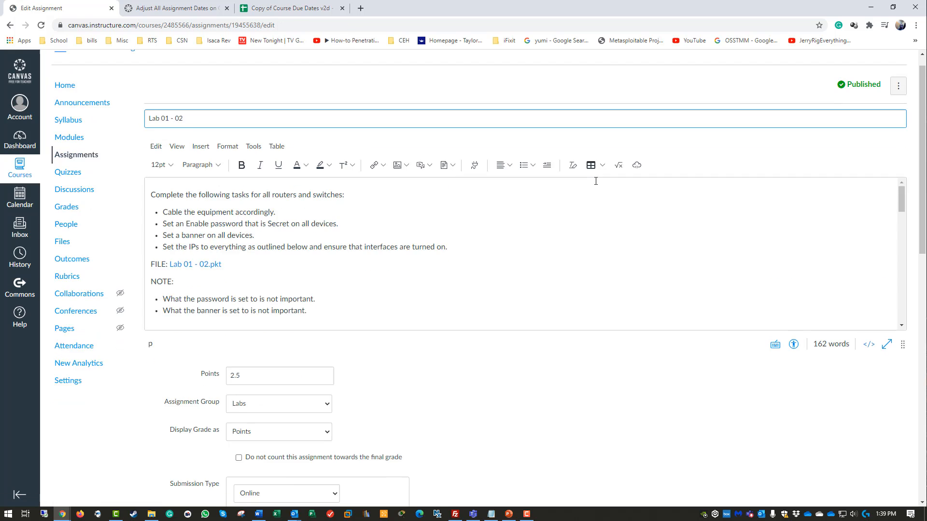
- Make Lab 01 - 02 a group assignment with grades assigned to each student individually, using the Group 02 group set
scroll(297, 338, "down", 10)
left_click(269, 282)
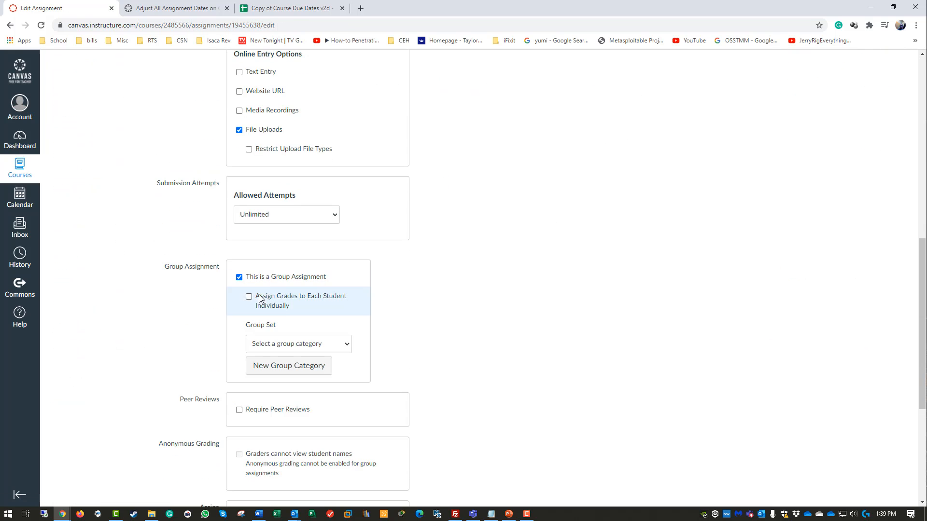
left_click(262, 297)
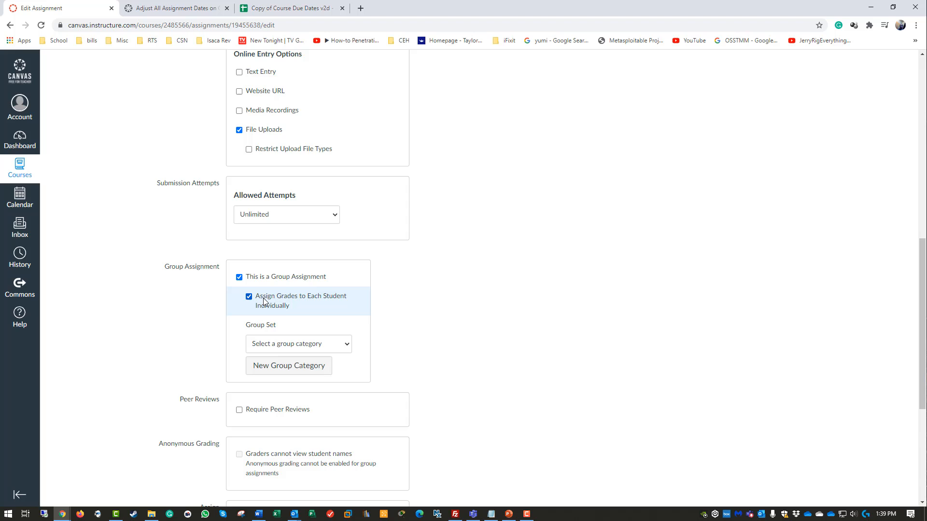
left_click(291, 344)
left_click(278, 376)
- Assign Lab 01 - 02 to Group 02 instead of Everyone and save it without including the TC-240 section
scroll(338, 318, "down", 5)
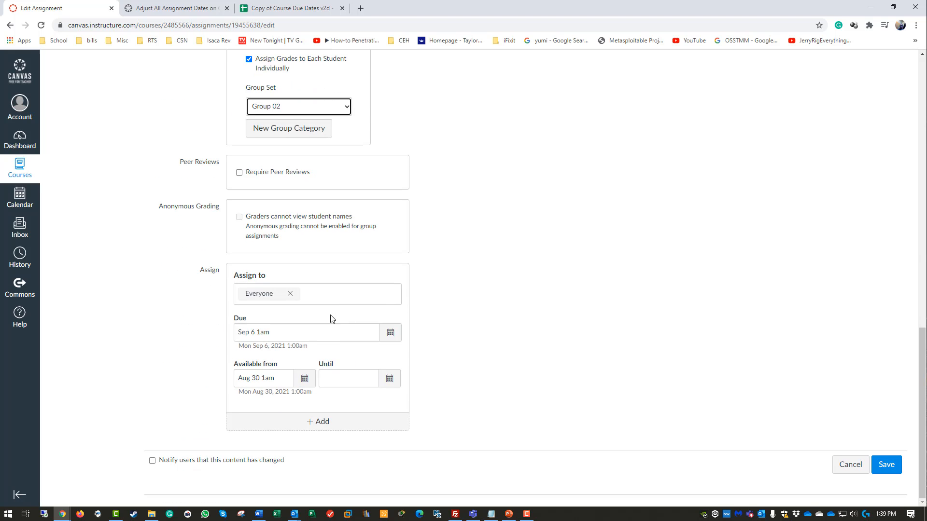
left_click(290, 295)
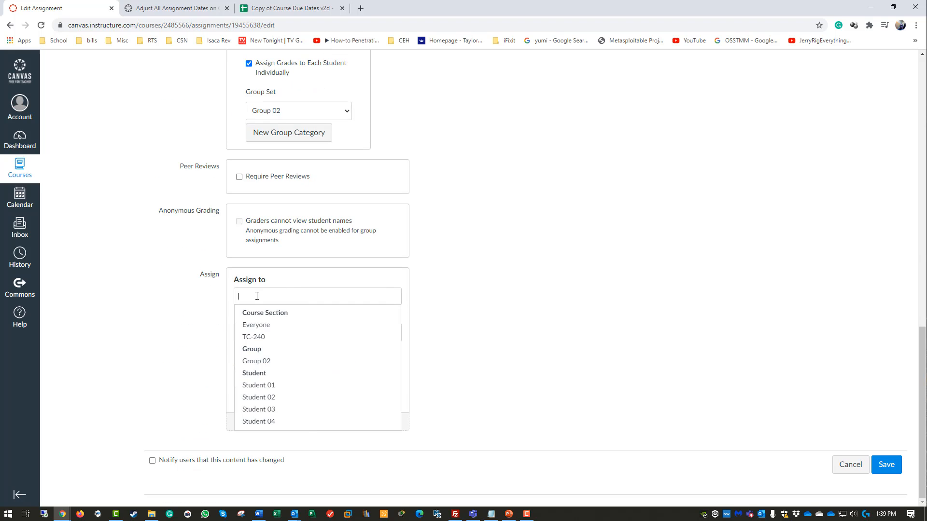
left_click(265, 363)
left_click(885, 468)
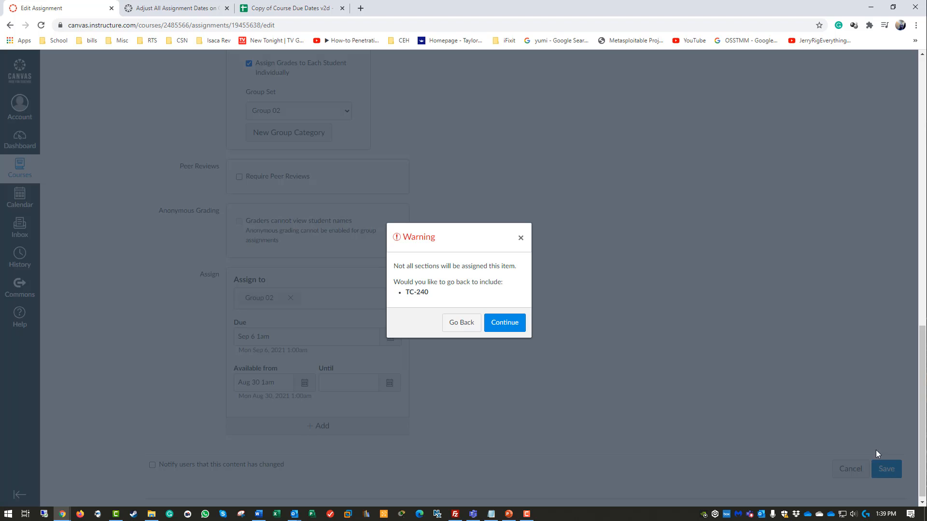
left_click(504, 322)
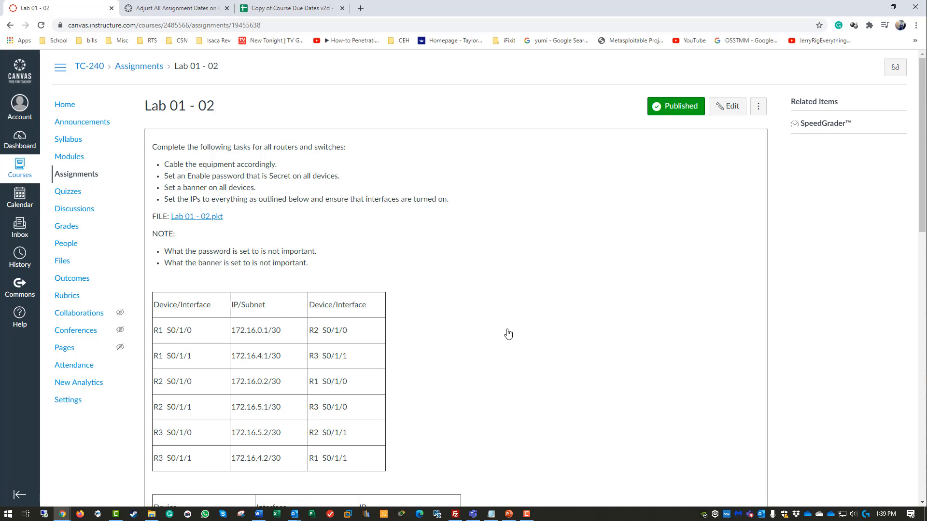
- Open the course gradebook and filter it by module to Week 1 - Device Configuration
left_click(71, 235)
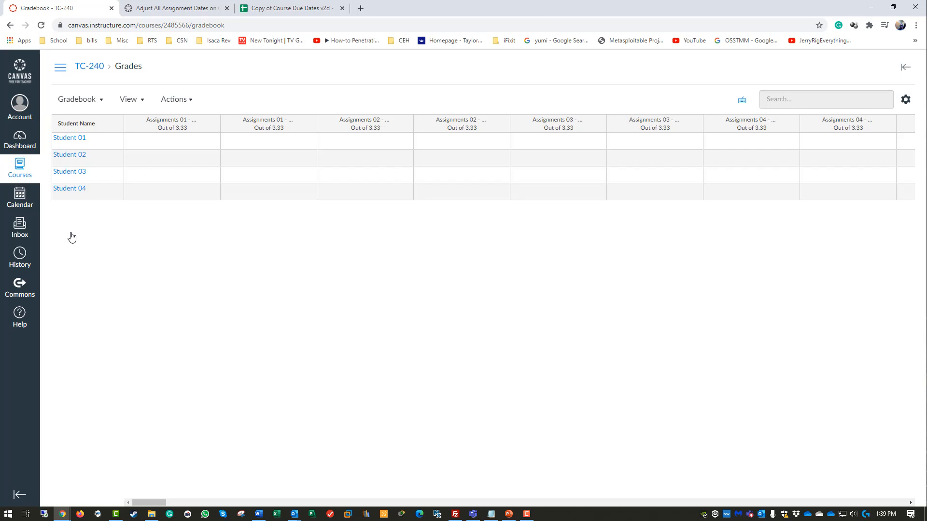
left_click(142, 100)
mouse_move(132, 145)
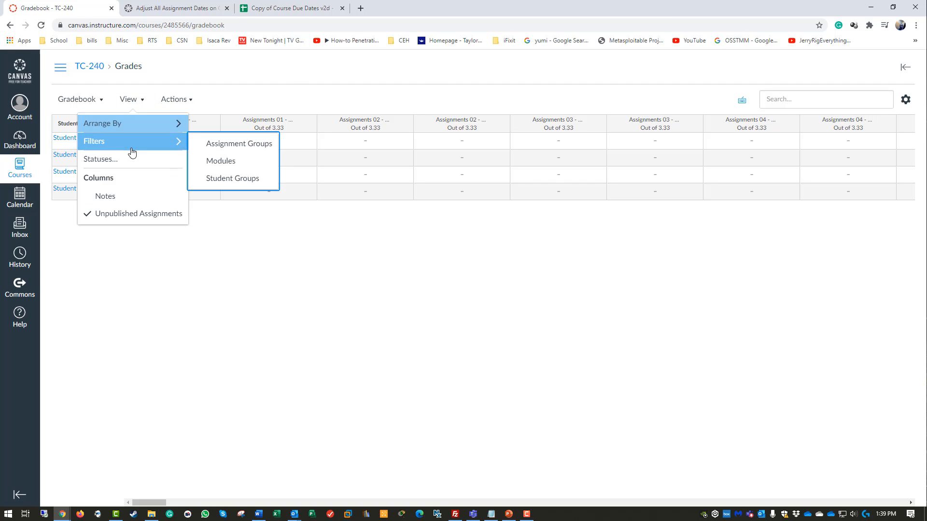
left_click(213, 161)
left_click(692, 100)
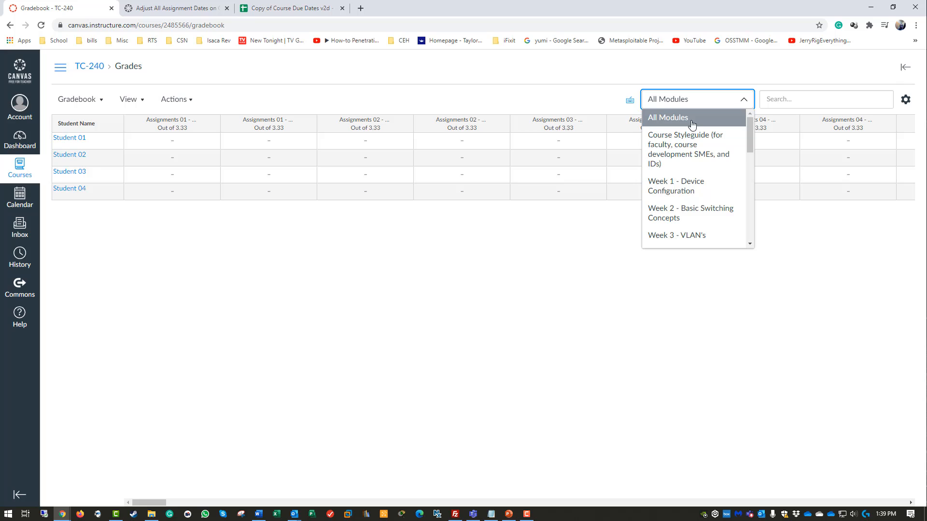
left_click(671, 184)
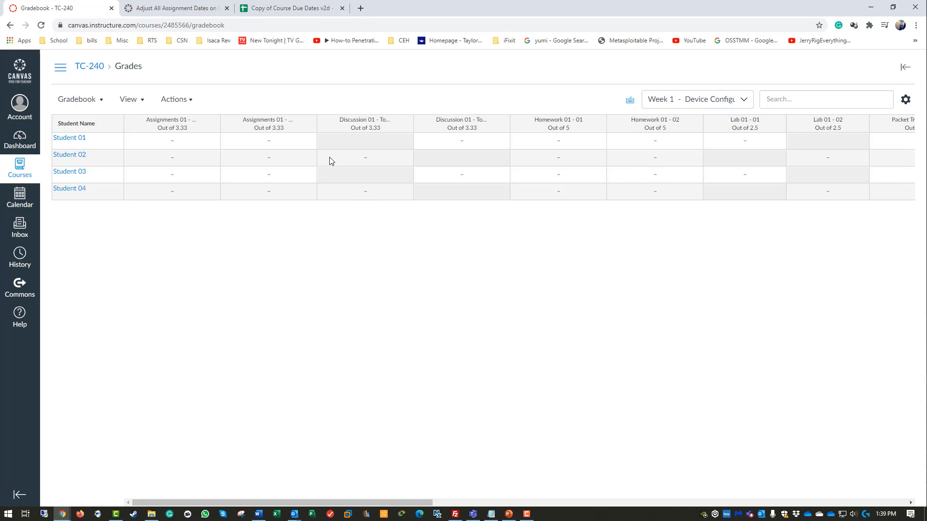
- Check which students can be graded on the first Discussion 01 topic by examining the Student 01 and Student 02 grade cells
left_click(357, 142)
left_click(366, 157)
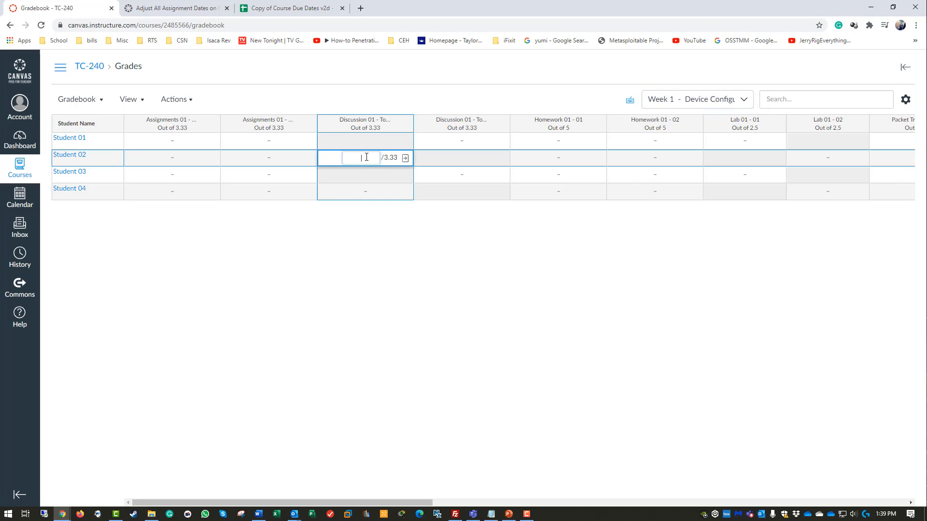
key("Up")
key("Down")
left_click(373, 138)
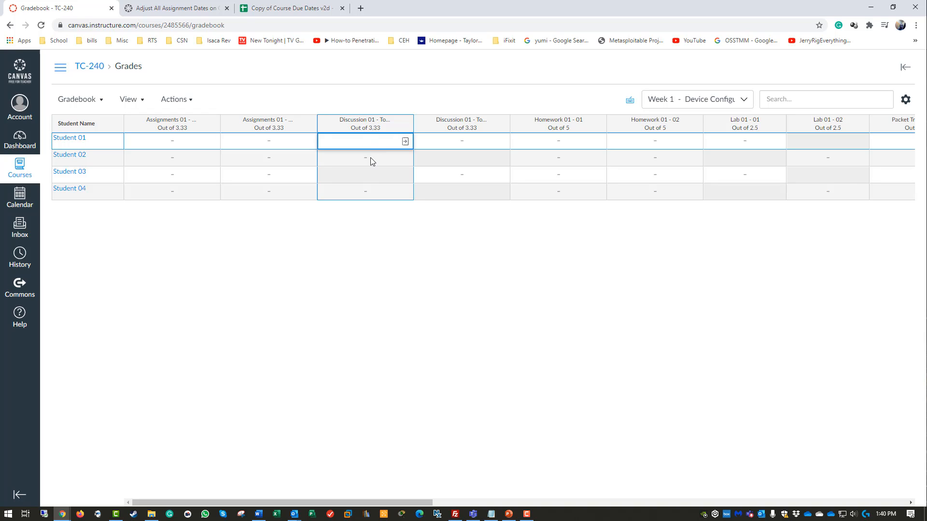
left_click(367, 160)
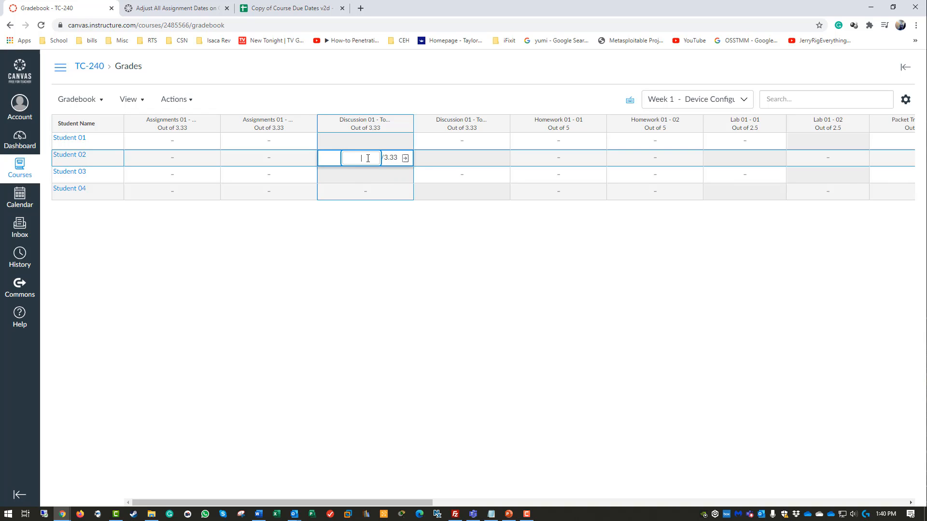
- Check which students can be graded on both Discussion 01 topics by examining the remaining student grade cells
left_click(364, 180)
left_click(367, 195)
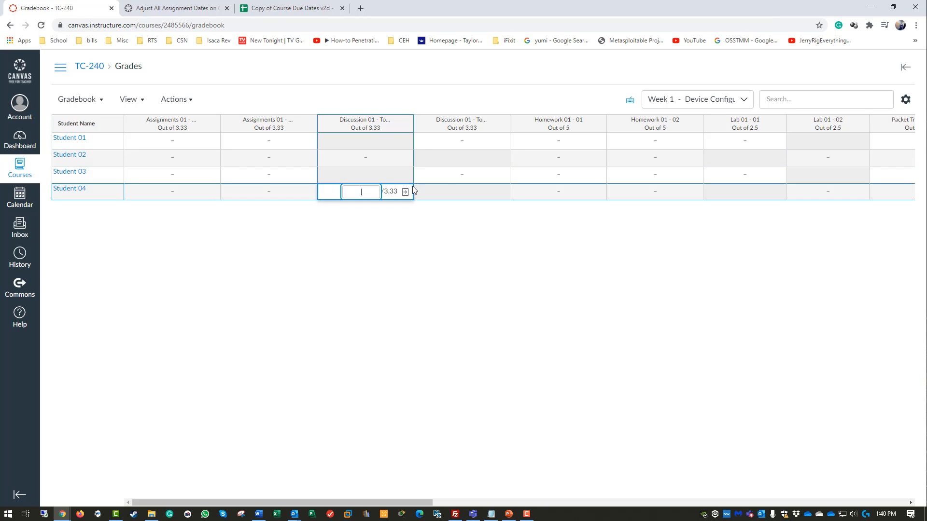
left_click(455, 176)
left_click(459, 140)
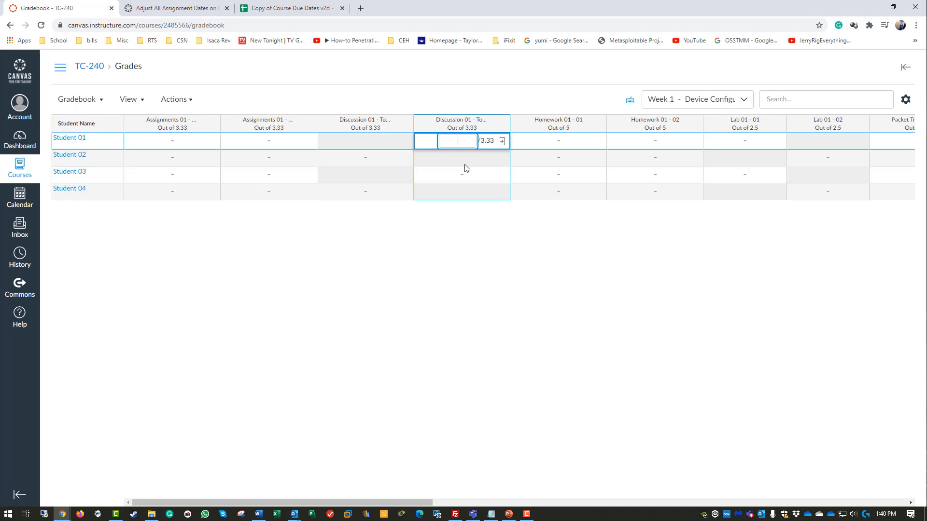
left_click(465, 177)
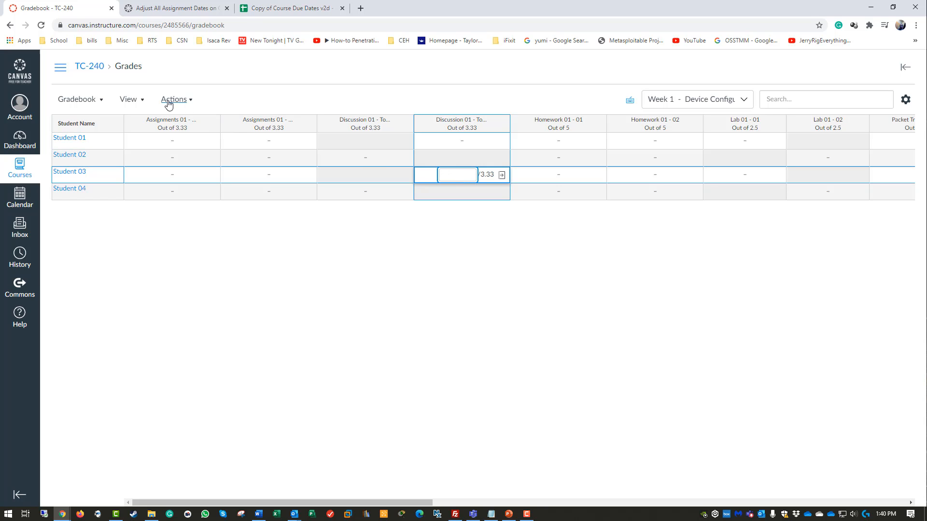
- Set the status of Student 01 and Student 03 to Excused for Assignments 01 - 01
left_click(213, 144)
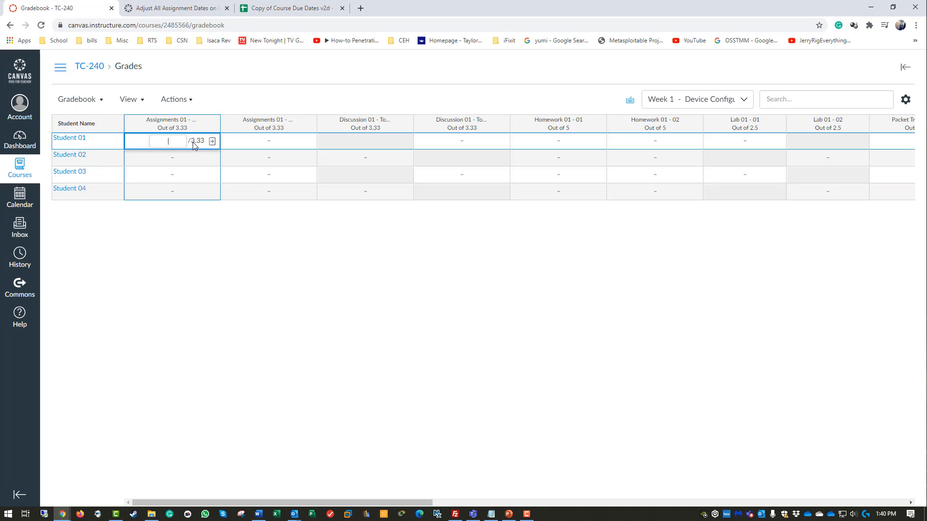
key("Escape")
left_click(212, 144)
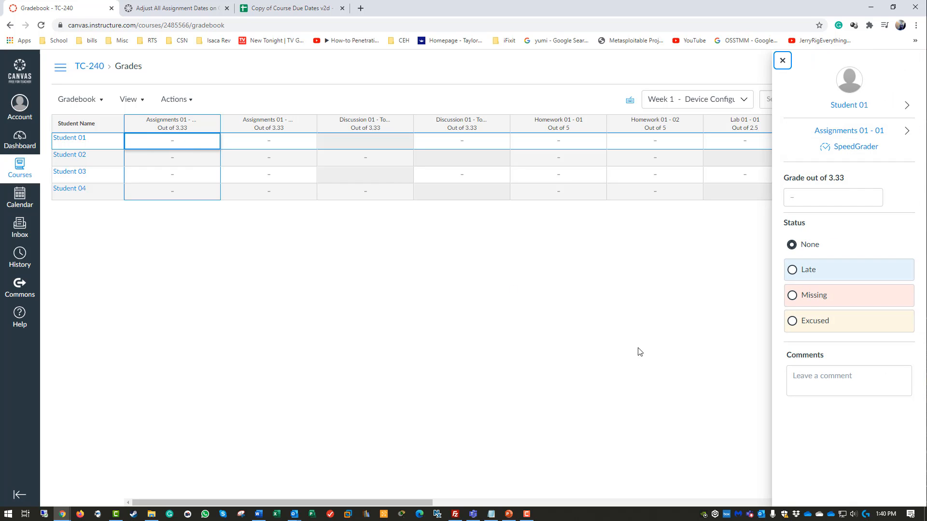
left_click(790, 323)
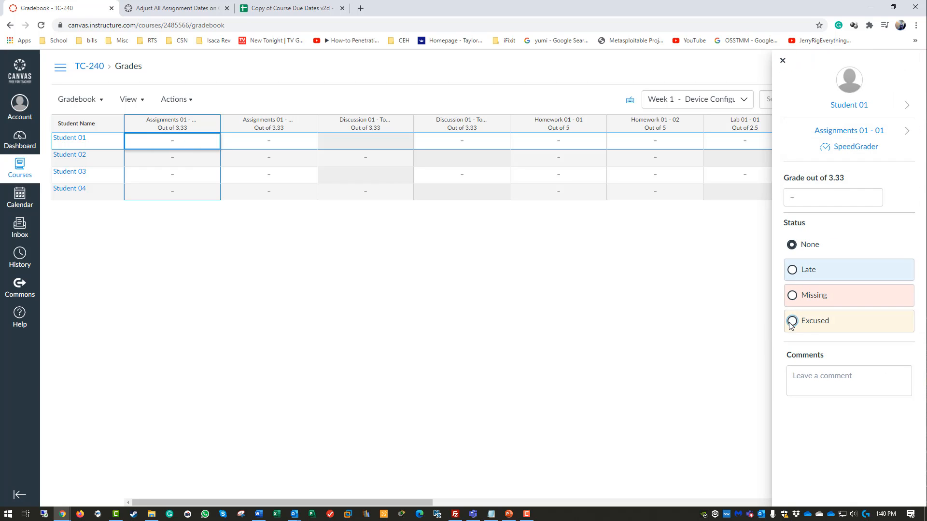
left_click(630, 326)
left_click(159, 176)
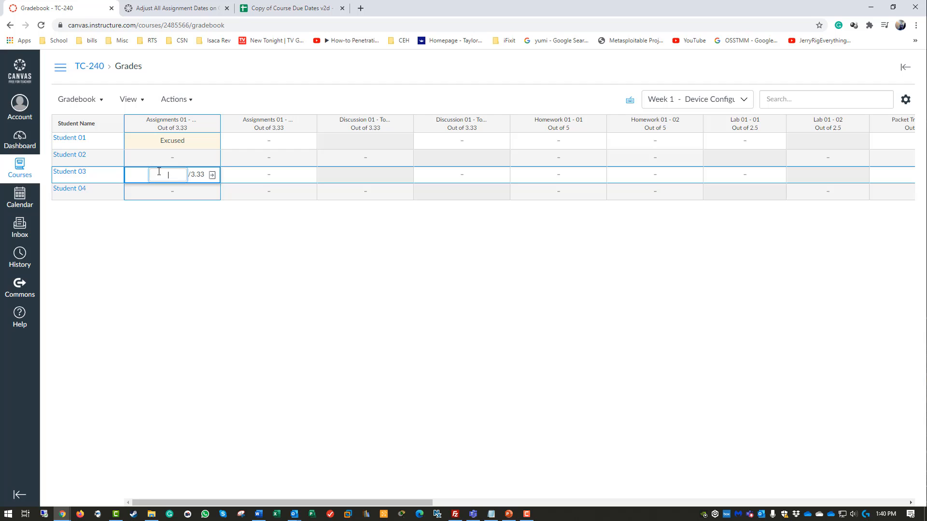
left_click(211, 175)
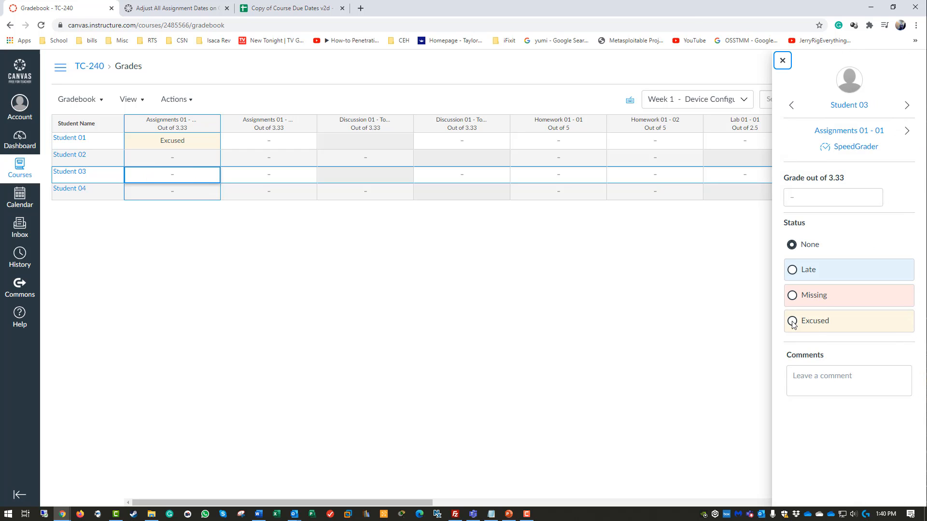
left_click(791, 322)
left_click(507, 337)
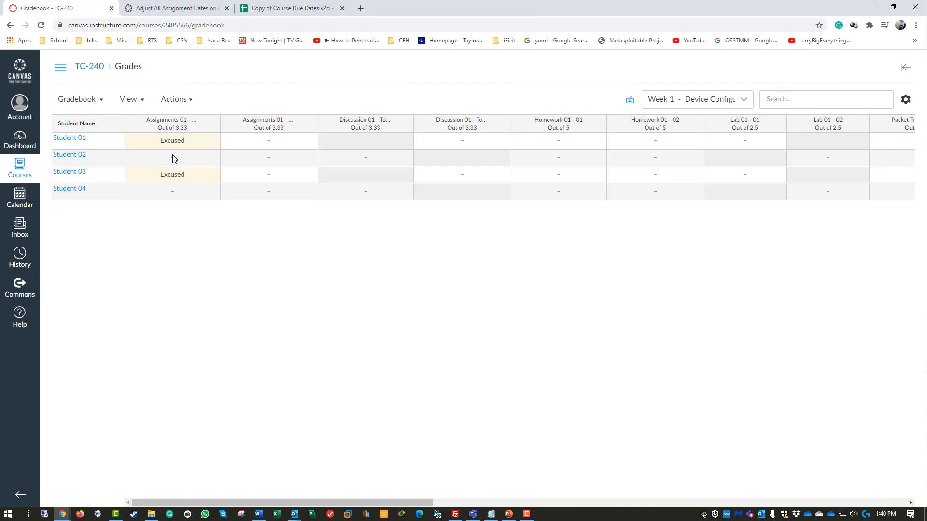
- Set the status of Student 02 and Student 04 to Excused for Assignments 01 - 02
left_click(273, 159)
left_click(308, 159)
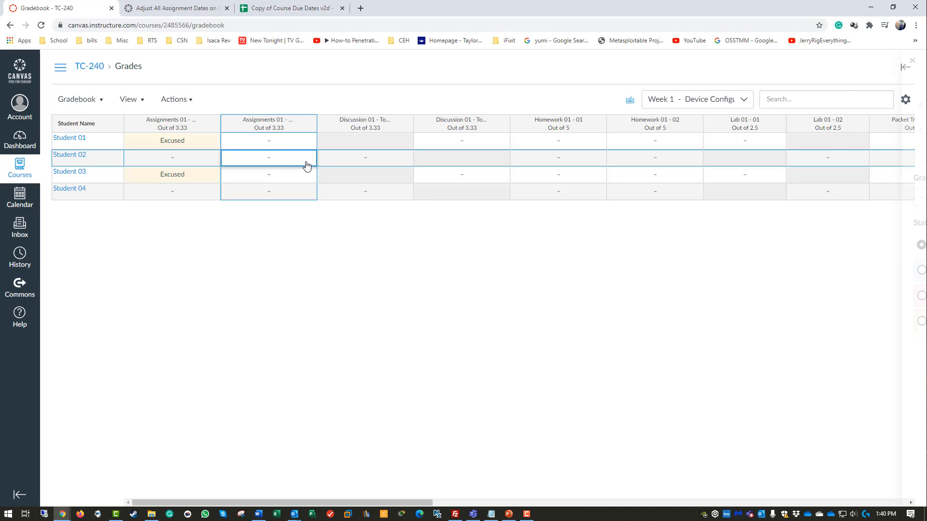
left_click(792, 322)
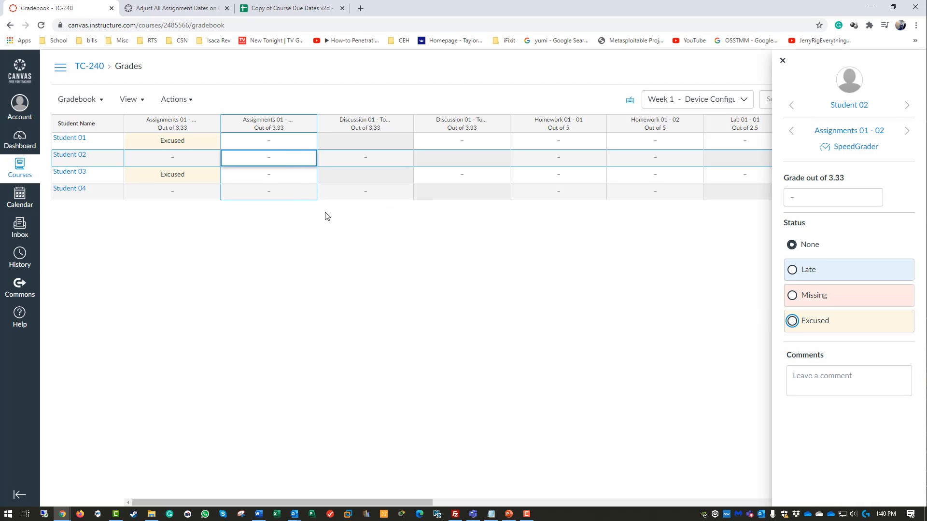
left_click(289, 198)
left_click(719, 355)
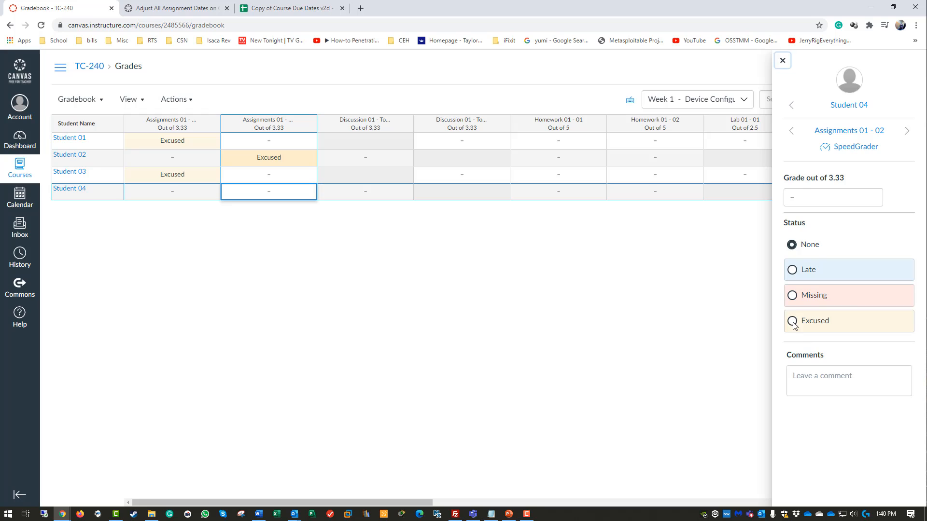
left_click(800, 334)
left_click(557, 328)
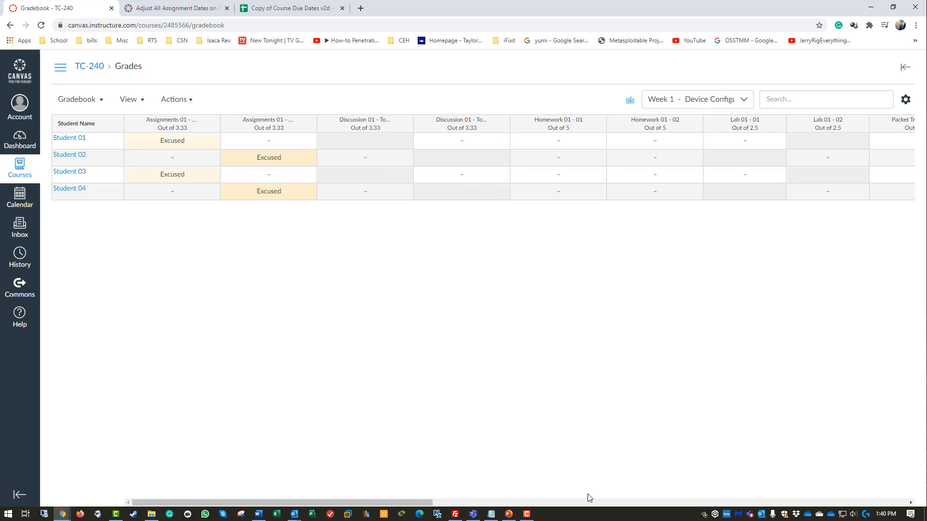
- Examine the Week 1 homework, lab and Packet Tracer columns further along the gradebook
left_click_drag(416, 503, 489, 503)
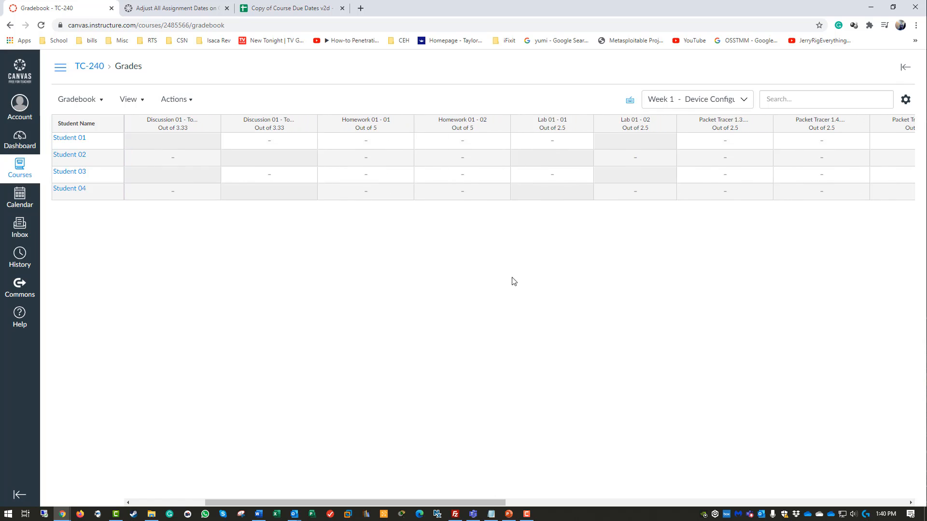